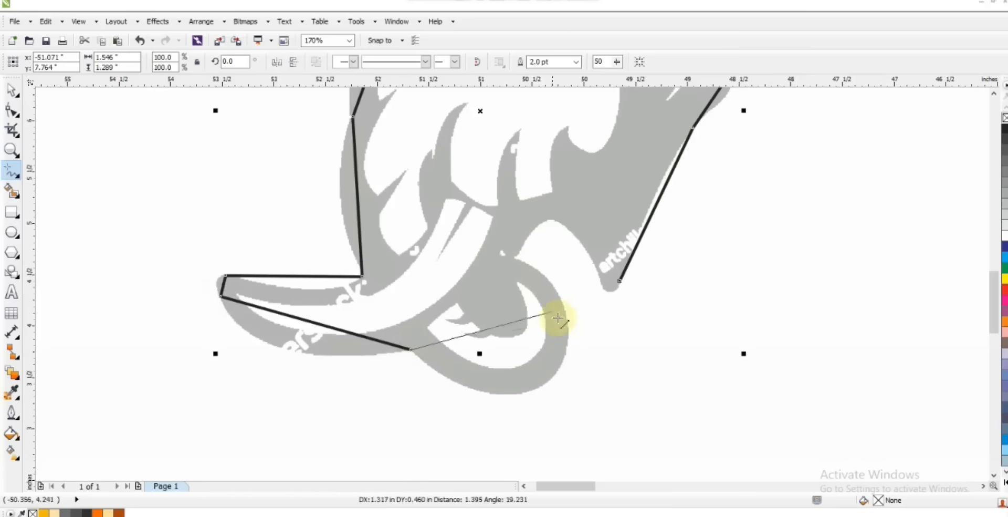
Step: Finish and close the straight-line outline of the elephant head around the trunk curl, the notch and the pointed neck tip
left_click(567, 321)
left_click(514, 258)
left_click(579, 241)
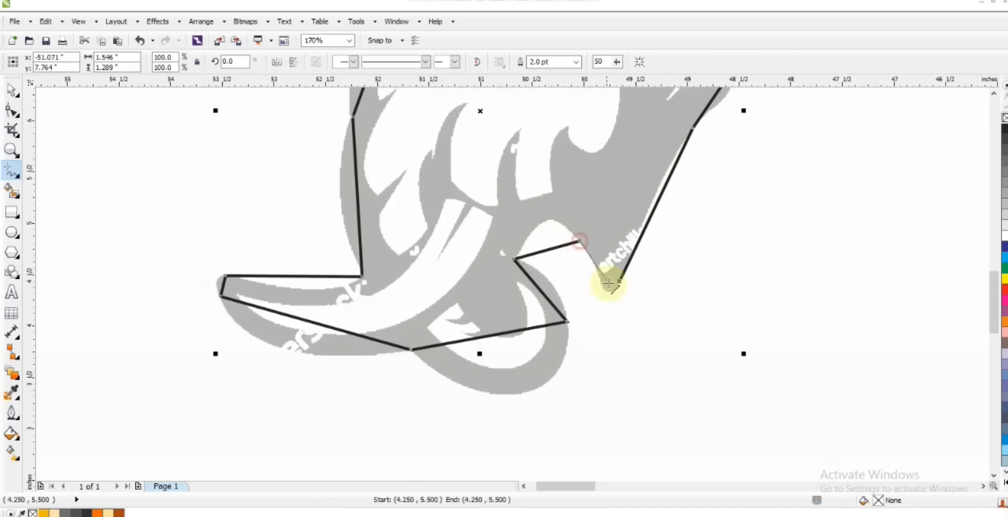
left_click(620, 280)
Step: Convert the outline's segments to curves and bend its forehead edges to follow the grey artwork
key("F10")
key("F3")
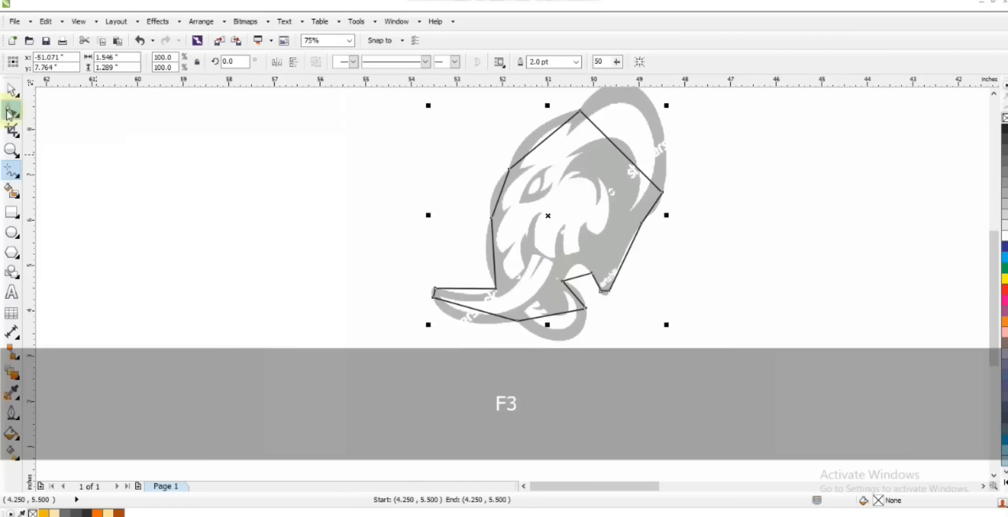
key("F3")
key("shift+F2")
left_click(178, 62)
left_click_drag(499, 157, 484, 143)
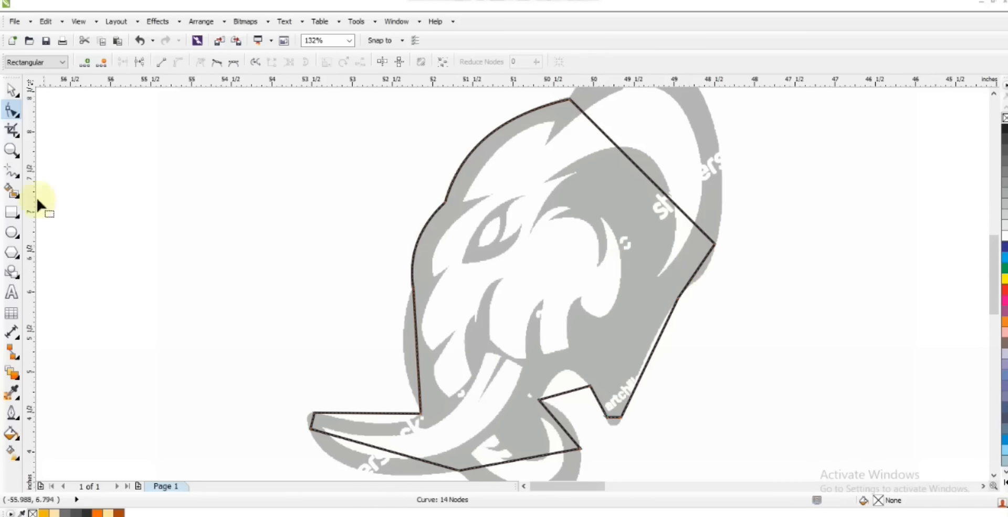
Step: Bend the outline along the jaw side, the upper tusk edge and the rounded tusk tip to match the artwork
left_click(11, 150)
right_click(471, 283)
left_click_drag(367, 264, 578, 424)
left_click(11, 109)
left_click_drag(476, 227, 477, 221)
left_click_drag(446, 312, 464, 318)
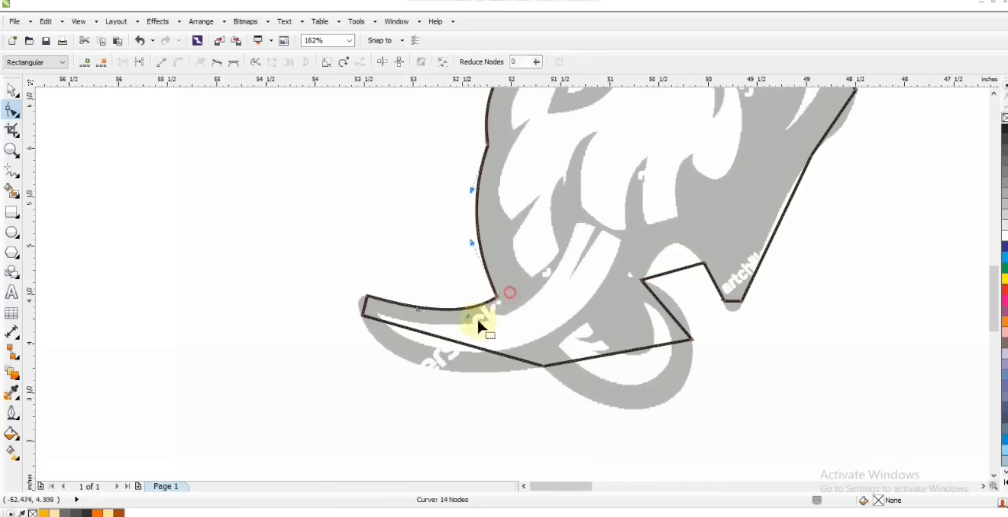
left_click_drag(364, 306, 360, 300)
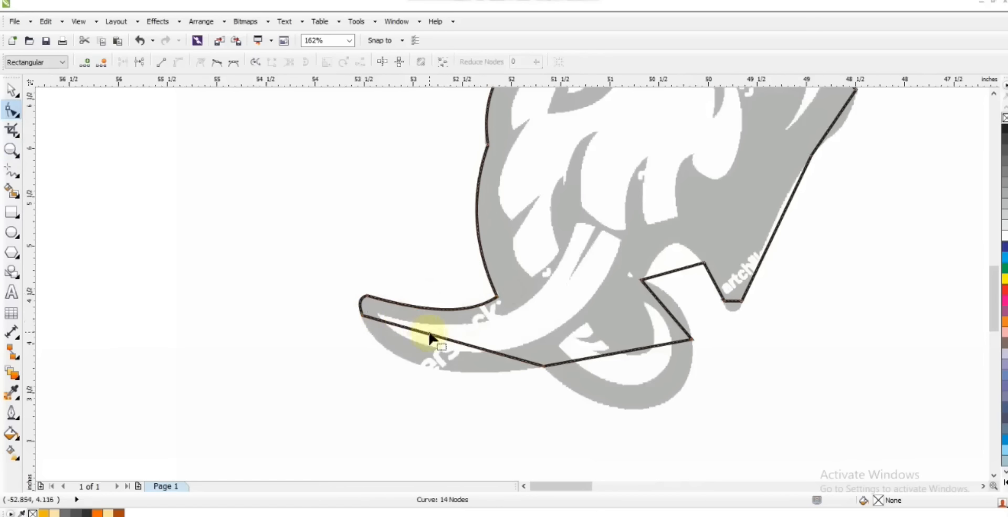
Step: Bend the outline's lower tusk edge and the outer edges of the trunk curl to match the artwork
left_click_drag(424, 333, 407, 367)
left_click_drag(591, 360, 641, 352)
left_click_drag(651, 386, 660, 405)
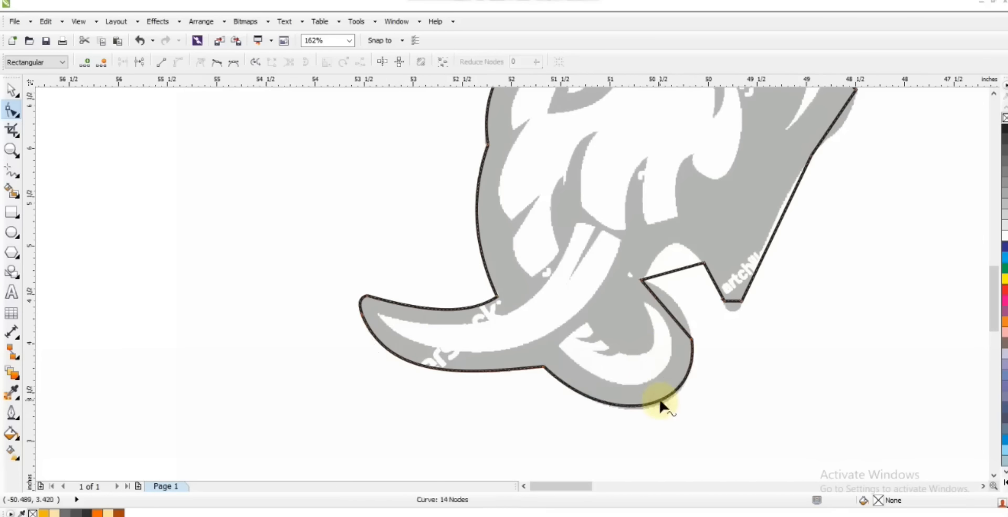
left_click_drag(669, 317, 678, 309)
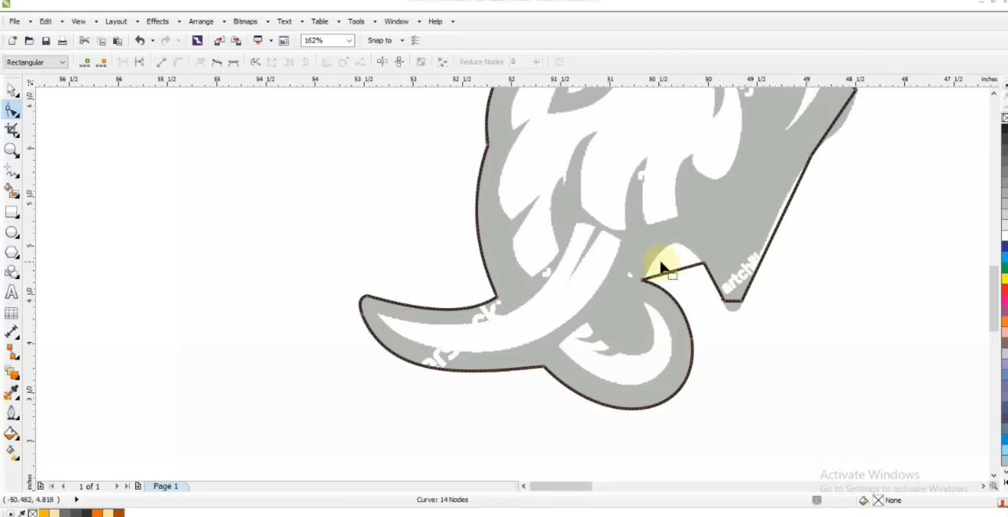
Step: Round the outline's notch beside the trunk curl and its pointed neck tip, and bend the rear neck edge
left_click_drag(671, 247, 673, 241)
left_click_drag(732, 305, 739, 289)
left_click_drag(778, 227, 774, 223)
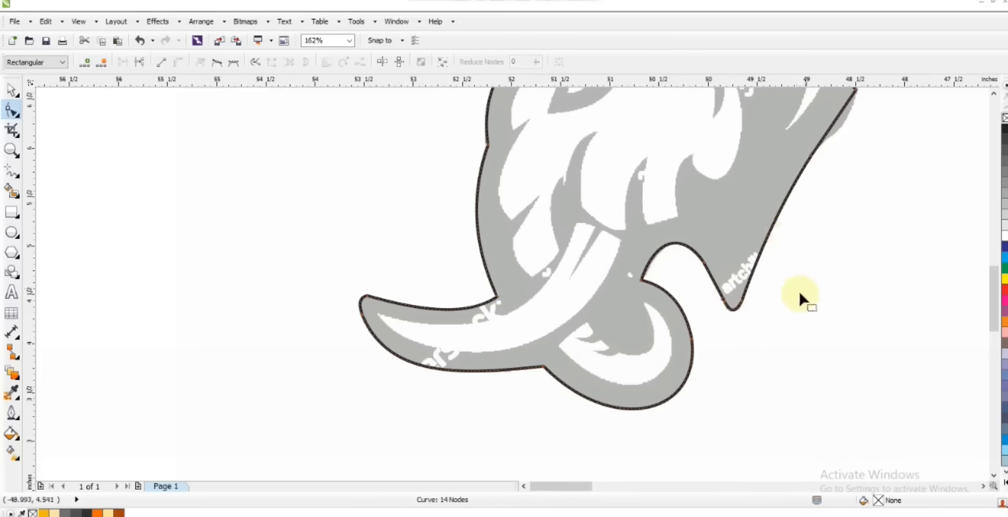
Step: Bend the outline segment below the ear and arch the long straight segment around the ear's outer edge
key("shift+F2")
left_click_drag(686, 252, 693, 256)
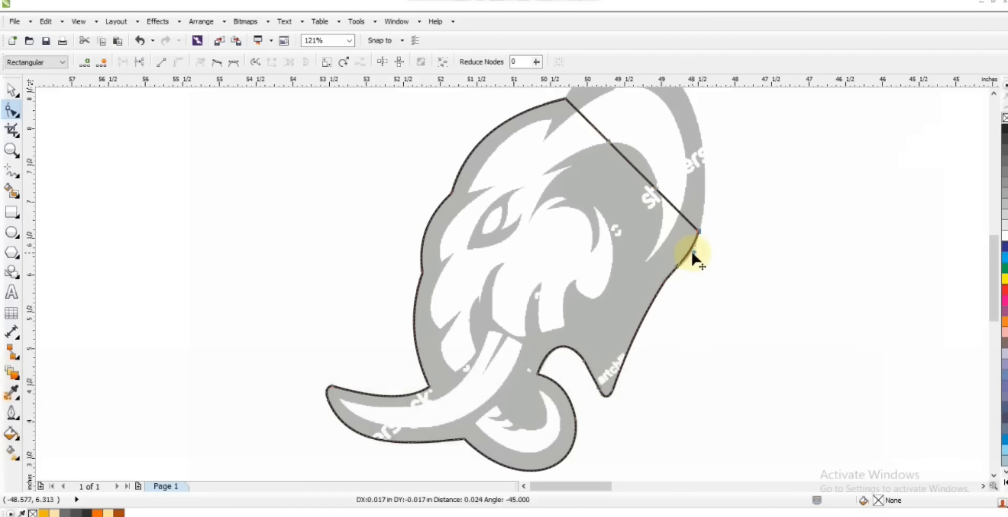
left_click(993, 96)
left_click_drag(605, 218, 715, 182)
key("F3")
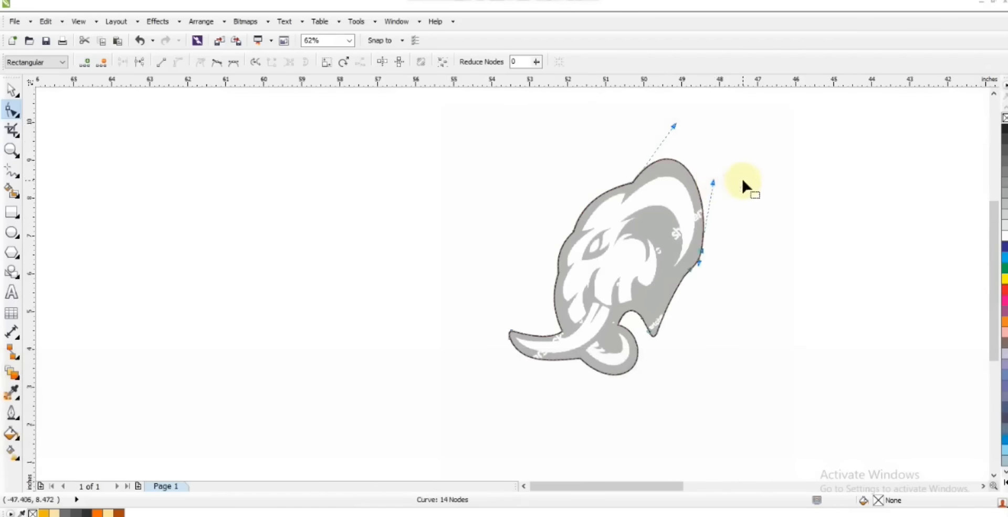
key("shift+F2")
left_click(12, 90)
key("ctrl+z")
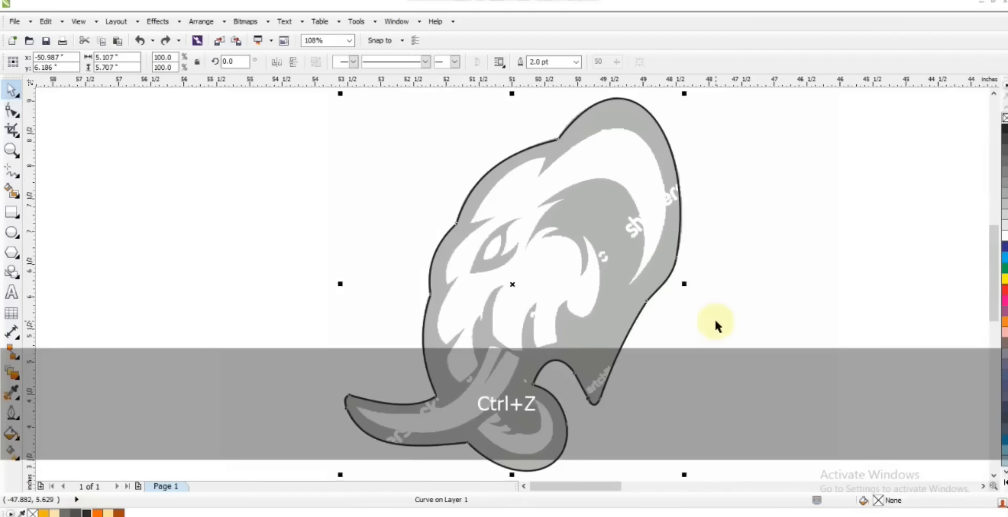
Step: Trace the white tusk with a closed six-node straight-line shape, including the narrow slit at its upper end
key("Escape")
left_click(12, 151)
mouse_move(224, 310)
left_mouse_down()
mouse_move(616, 464)
mouse_move(694, 478)
left_mouse_up()
left_click(12, 172)
left_click(601, 193)
double_click(577, 188)
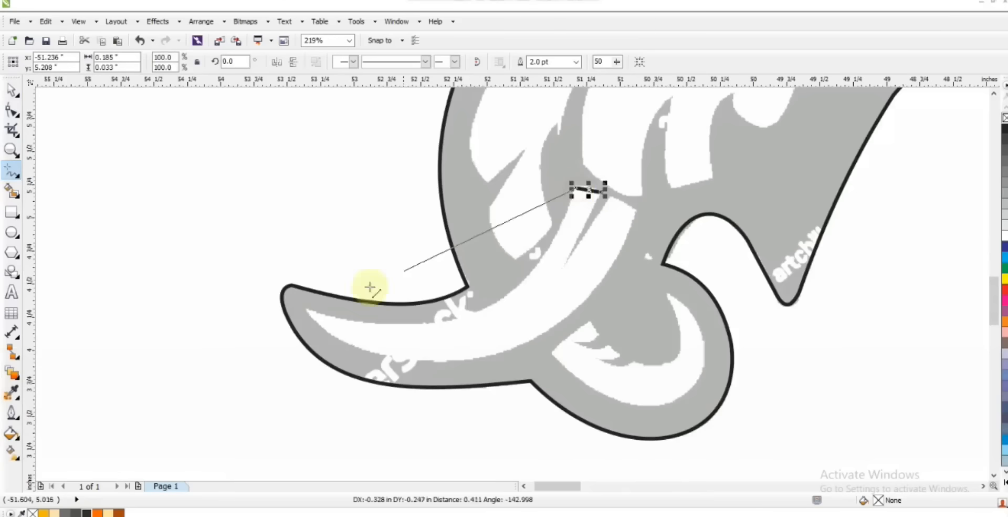
double_click(308, 311)
double_click(638, 211)
left_click(612, 198)
double_click(563, 270)
left_click(601, 193)
Step: Convert the tusk shape's segments to curves and bend its long edges and slit to match the artwork
double_click(12, 109)
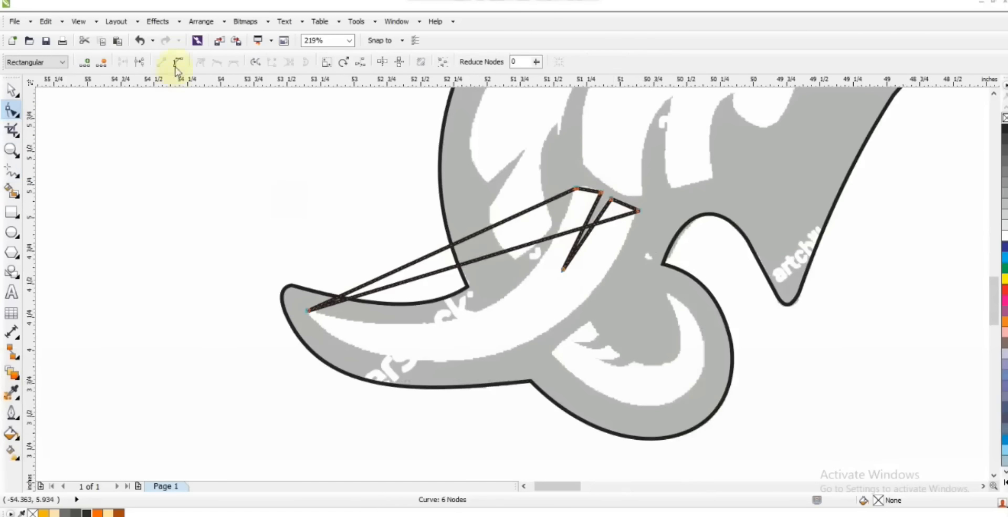
left_click_drag(463, 263, 572, 384)
left_click_drag(383, 384, 387, 387)
left_click_drag(572, 384, 573, 386)
left_click(576, 188)
left_click_drag(395, 270, 421, 320)
left_click(577, 188)
left_click_drag(512, 273, 547, 284)
key("ctrl+z")
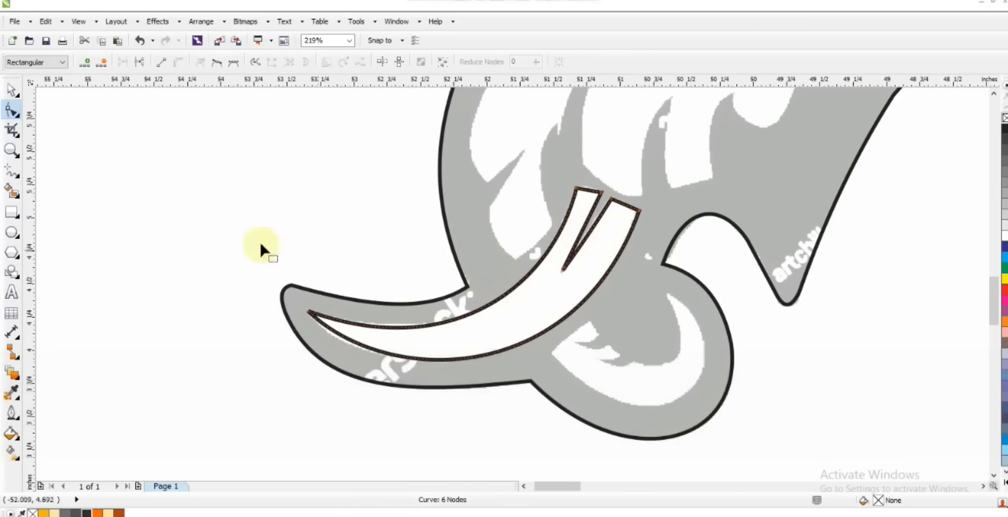
Step: Draw a closed three-node shape over the white crescent inside the trunk curl
left_click(11, 170)
left_click(590, 321)
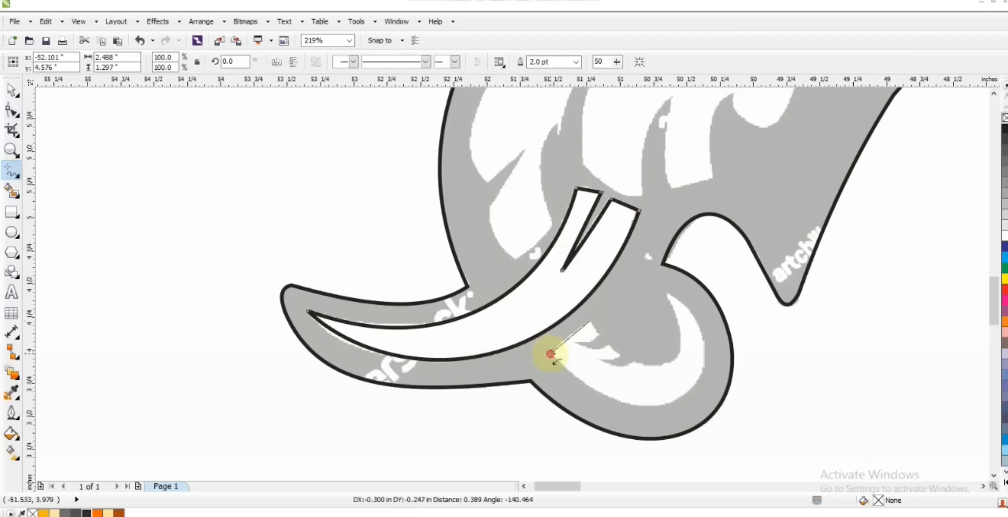
left_click(667, 295)
left_click(589, 321)
Step: Convert the crescent's segments to curves and bend its outer edge along the white area of the trunk curl
left_click(11, 111)
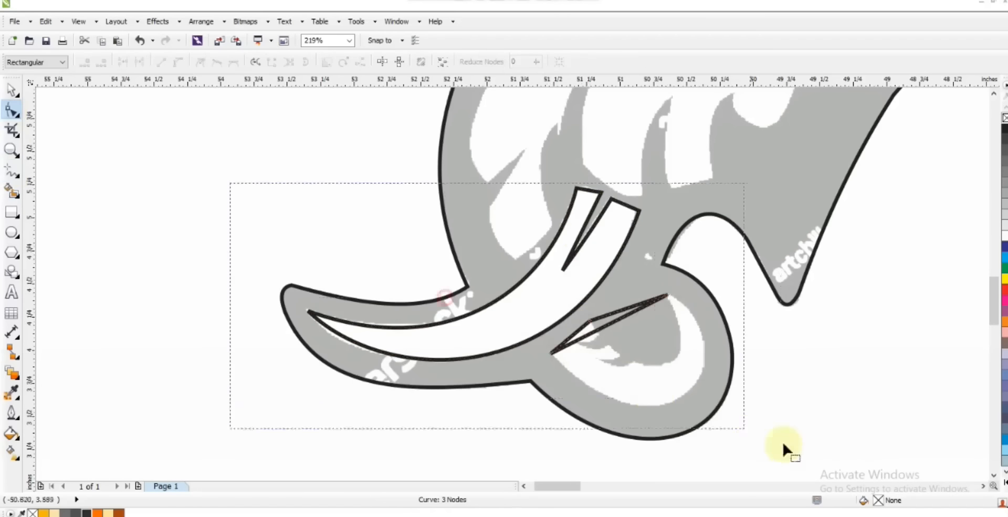
left_click_drag(230, 183, 782, 443)
key("shift+F2")
left_click(179, 63)
key("F3")
key("F3")
left_click_drag(470, 236, 474, 278)
left_click_drag(527, 227, 615, 262)
left_click(509, 353)
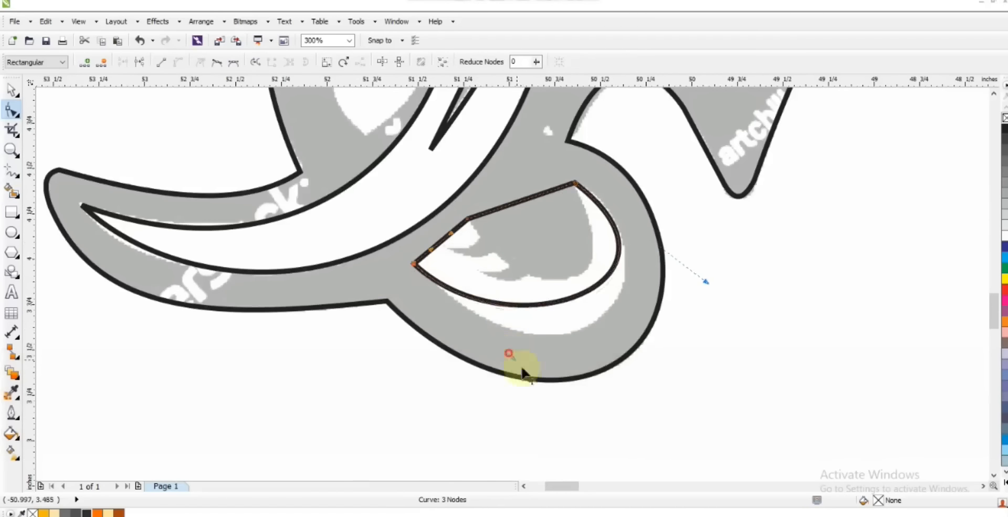
left_click_drag(524, 373, 544, 423)
Step: Bend the crescent's inner edge along the grey area and refine its outer edge
left_click_drag(501, 215, 536, 309)
left_click_drag(613, 282, 637, 301)
left_click_drag(536, 311, 532, 311)
Step: Draw a small closed triangle over the upper grey spike on the crescent's inner edge
left_click(11, 150)
left_click_drag(377, 147, 742, 358)
key("F5")
left_click(380, 242)
double_click(299, 280)
double_click(398, 275)
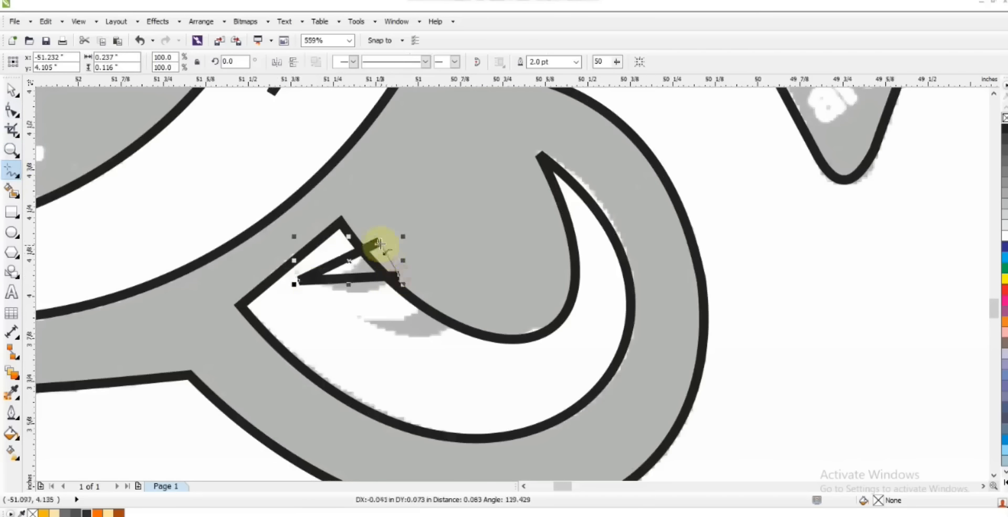
Step: Curve the small triangle's sides into a spike and place a copy over the lower grey spike
left_click(12, 109)
left_click_drag(362, 284, 428, 336)
left_click(11, 89)
right_click(428, 335)
Step: Join the two spikes, trim them out of the crescent and delete the leftover spike shapes
left_click(398, 271, "shift")
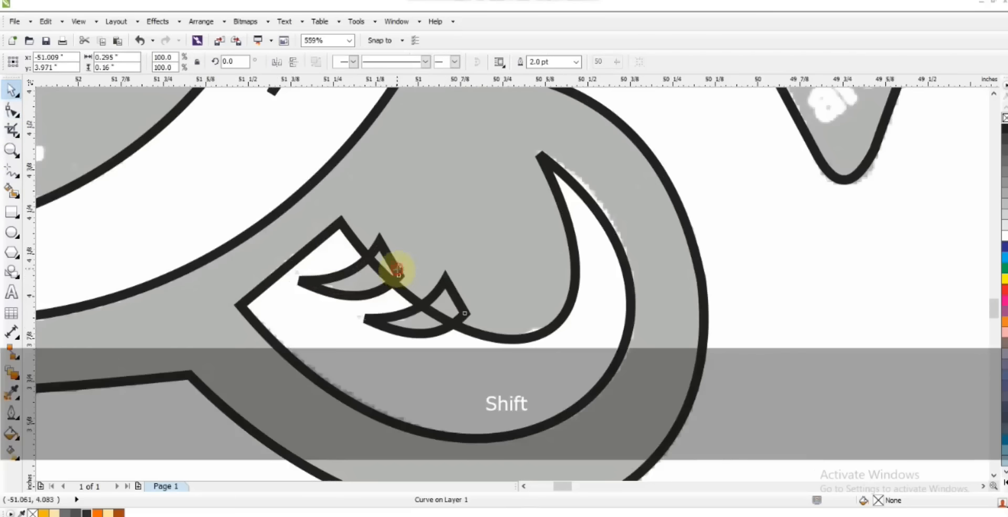
left_click(393, 62)
left_click(342, 225, "shift")
left_click(410, 62)
left_click(440, 278)
key("Delete")
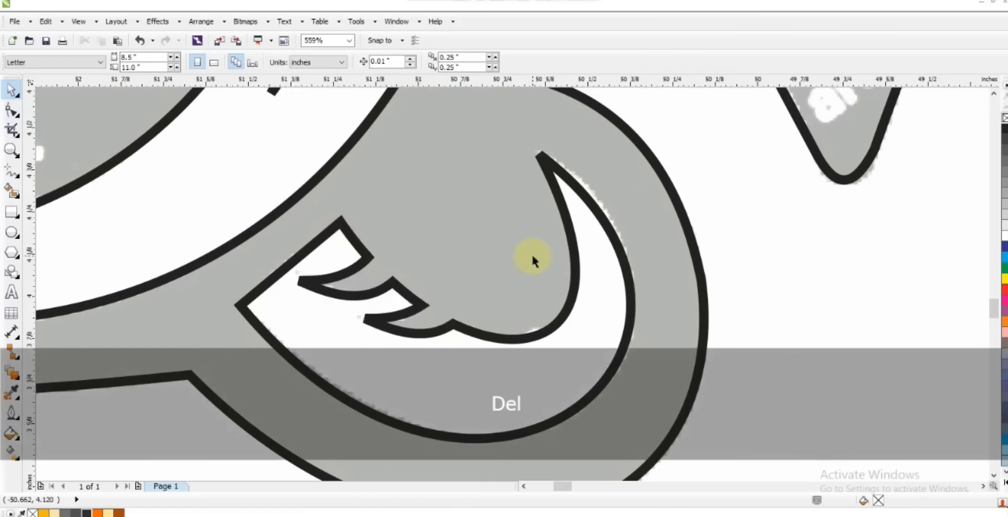
Step: Start tracing the white face area with straight lines from the ear's lower tip through the brow spikes to the cheek spike
key("F3")
key("F3")
key("F3")
key("F3")
key("Escape")
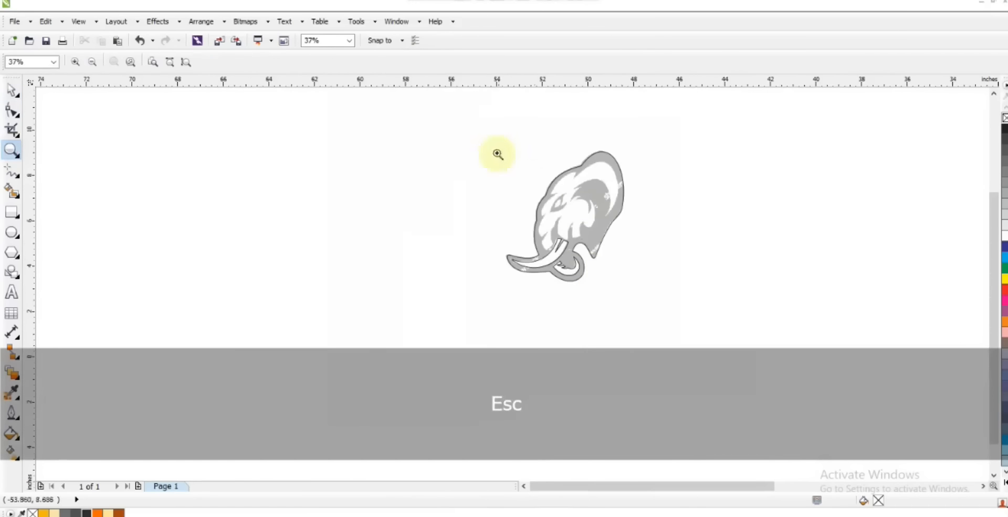
left_click_drag(508, 152, 677, 273)
mouse_move(274, 98)
left_mouse_down()
mouse_move(604, 362)
mouse_move(662, 393)
left_mouse_up()
left_click(11, 171)
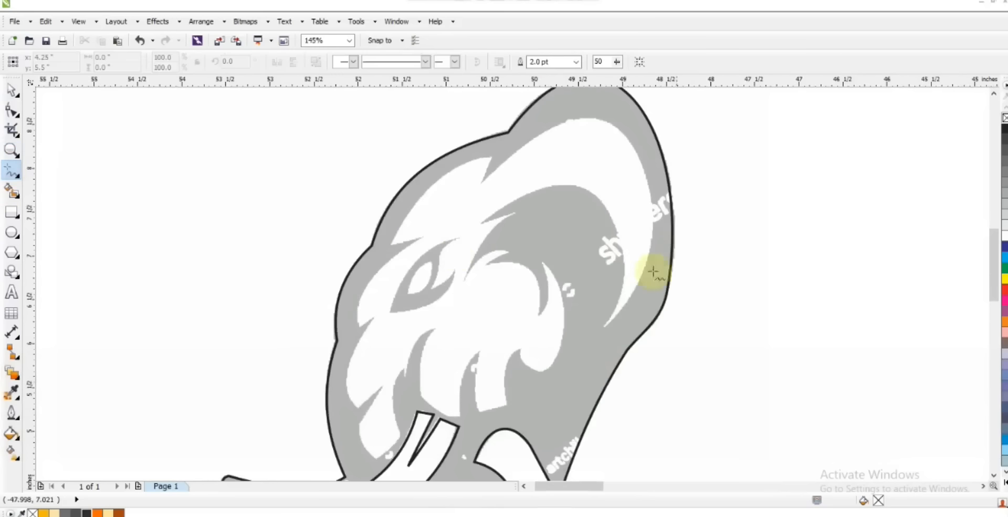
left_click(606, 331)
left_click(478, 220)
left_click(463, 281)
left_click(511, 247)
left_click(486, 263)
left_click(539, 315)
left_click(543, 263)
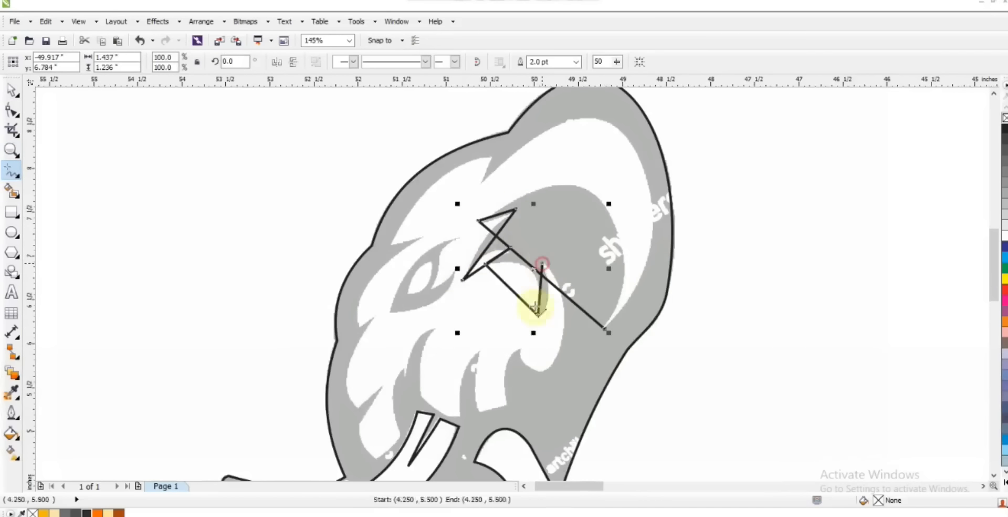
Step: Continue the face shape with straight lines along the cheek's lower edge and around the two locks above the tusk
left_click(536, 370)
left_click(519, 346)
left_click(509, 403)
left_click(479, 412)
left_click(481, 348)
left_click(462, 415)
left_click(423, 401)
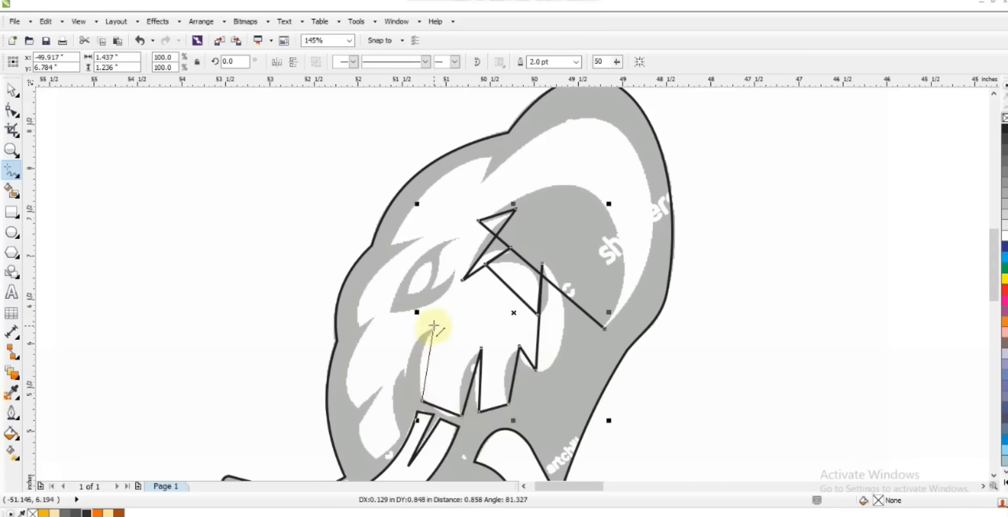
Step: Continue the face shape around the jaw lock and the forehead spikes, and close it at the ear's lower tip
left_click(404, 367)
left_click(401, 433)
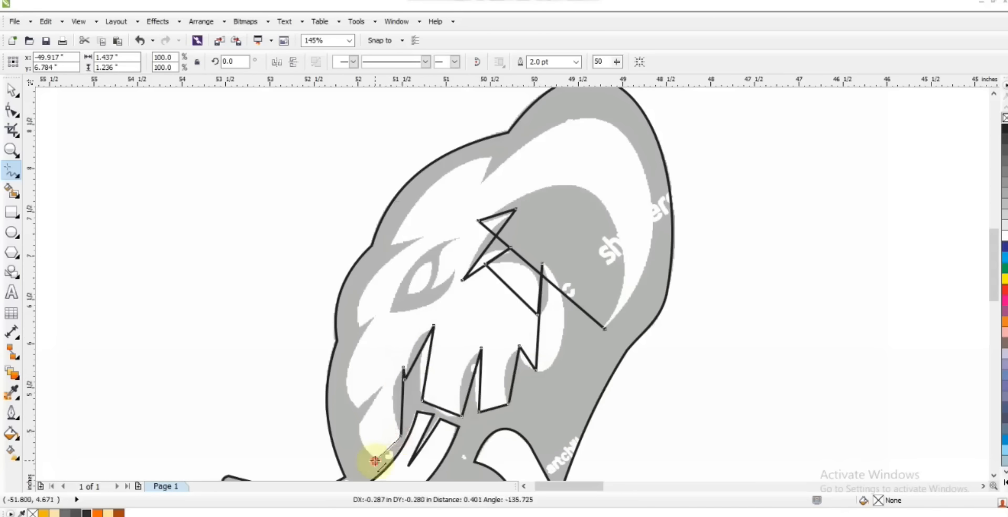
left_click(360, 427)
left_click(358, 408)
left_click(377, 314)
left_click(424, 240)
left_click(392, 242)
left_click(490, 155)
left_click(482, 183)
left_click(600, 325)
Step: Convert the face shape's segments to curves and arch its two long ear edges to match the white ear area
key("F10")
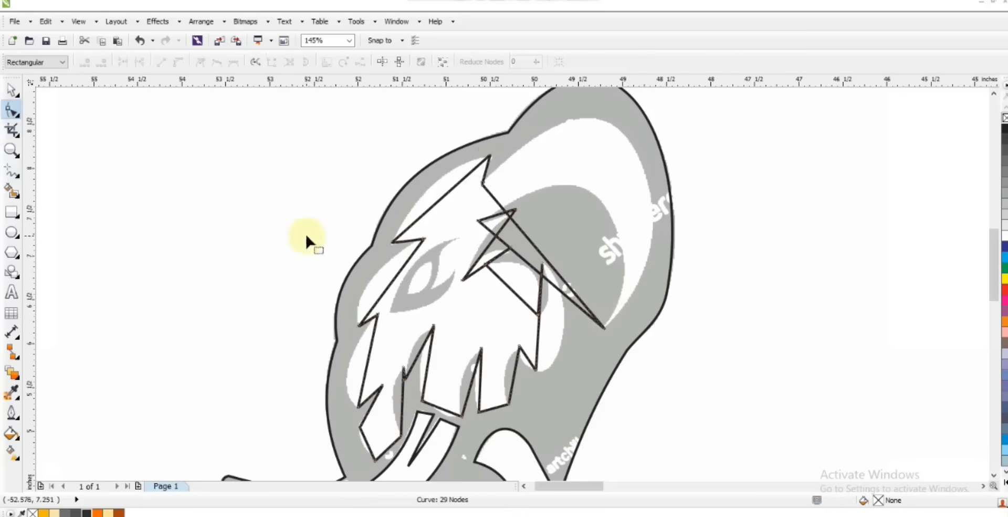
key("F3")
key("shift+F2")
key("F3")
key("Escape")
left_click_drag(567, 256, 633, 203)
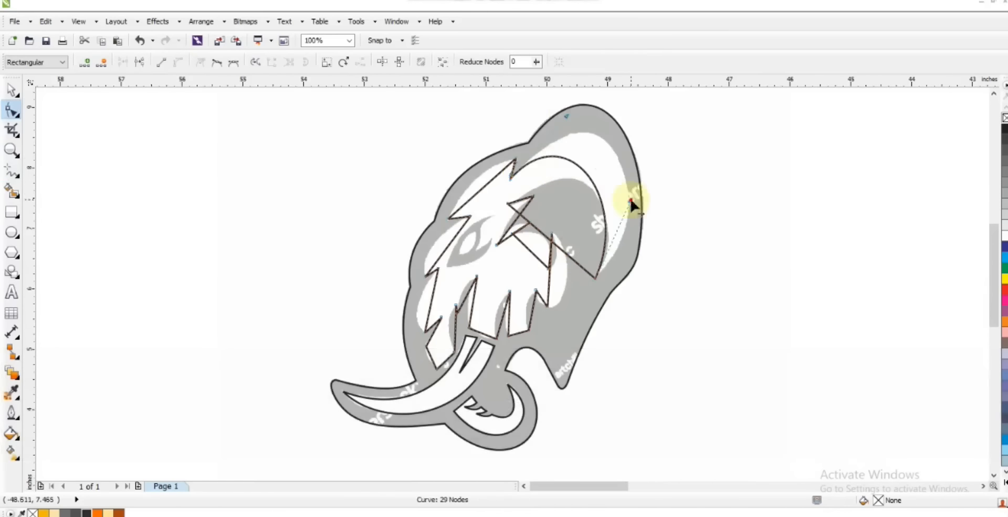
left_click_drag(583, 99, 596, 123)
left_click(541, 287)
left_click_drag(572, 300, 568, 213)
left_click_drag(634, 242, 634, 244)
left_click_drag(571, 212, 570, 202)
Step: Bend the face shape's forehead edge and the edge in front of the eye to match the artwork
left_click(10, 151)
left_click_drag(192, 129, 720, 423)
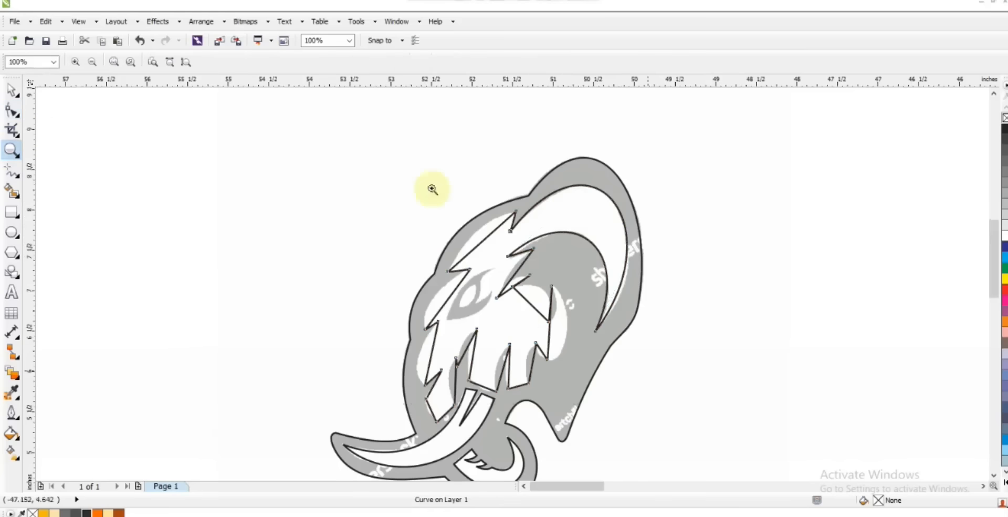
left_click(12, 111)
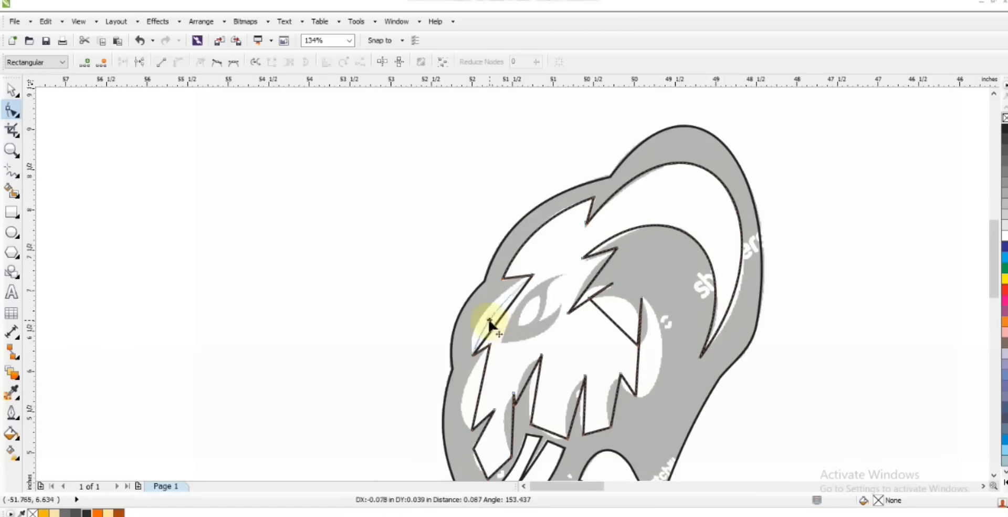
left_click_drag(484, 323, 484, 322)
Step: Bend the face shape's front cheek edge and the edges of the locks above the tusk to match the artwork
left_click(11, 151)
left_click_drag(360, 184, 796, 483)
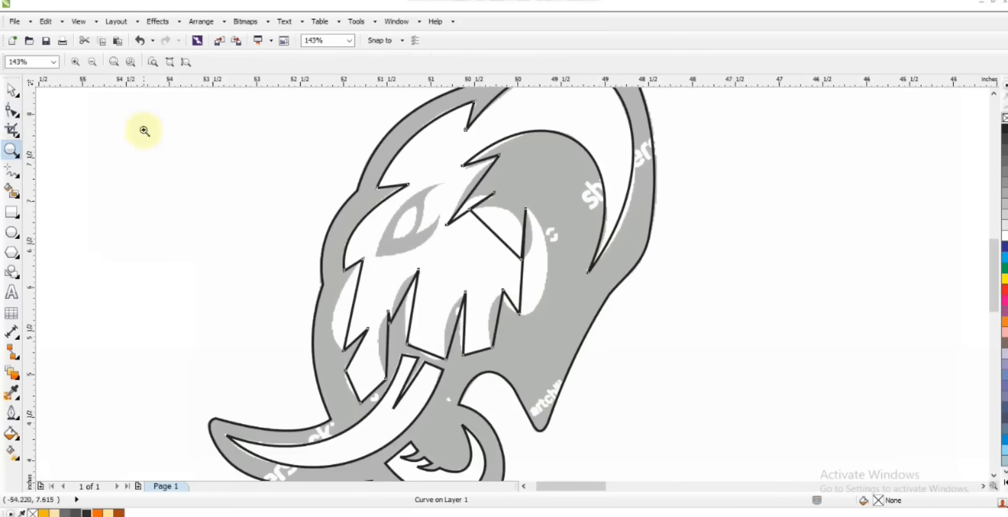
key("F10")
left_click_drag(334, 314, 326, 316)
mouse_move(419, 295)
left_mouse_down()
mouse_move(412, 286)
mouse_move(425, 303)
left_mouse_up()
left_click_drag(446, 359, 444, 364)
left_click_drag(474, 327, 525, 321)
Step: Bend the face shape's edges around the brow, the cheek spike, the rounded cheek and the jaw lock
left_click_drag(493, 168, 524, 209)
left_click_drag(573, 184, 572, 183)
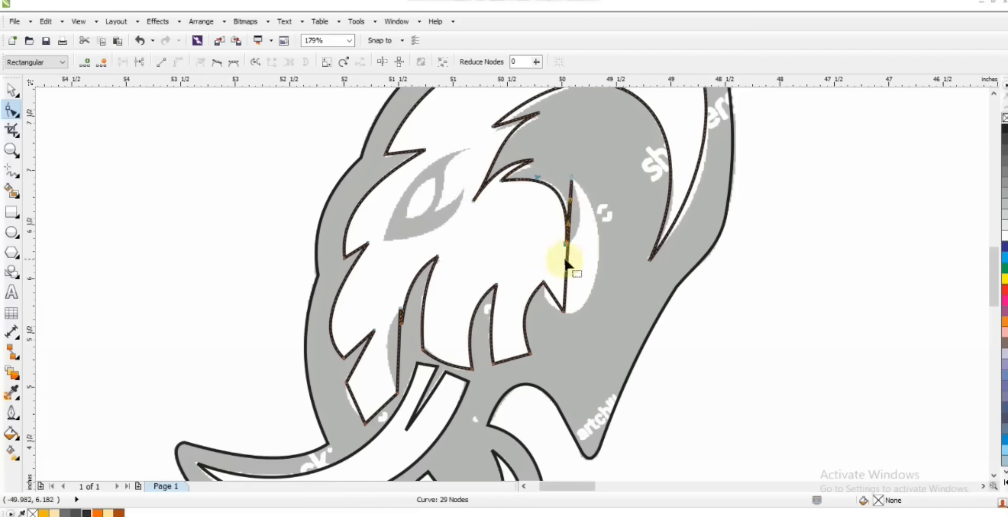
left_click(569, 271)
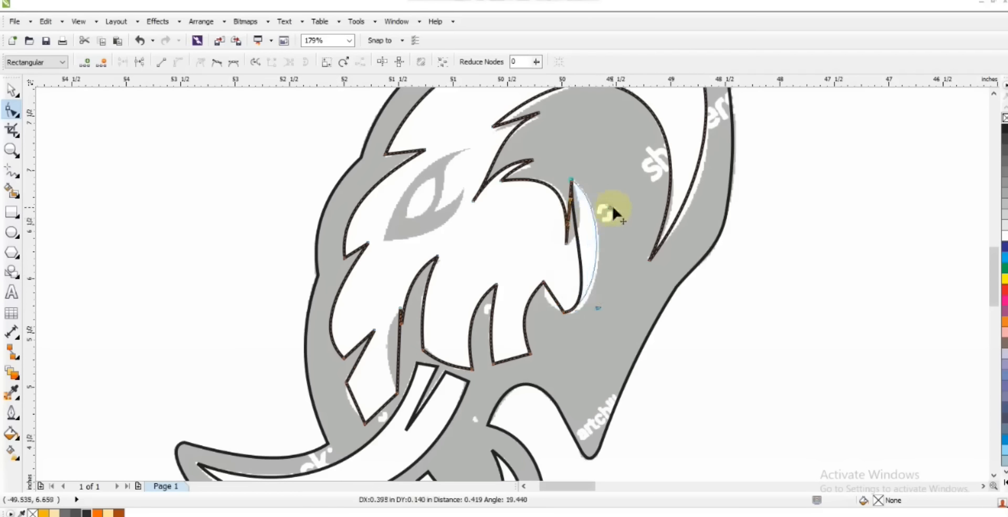
left_click(552, 298)
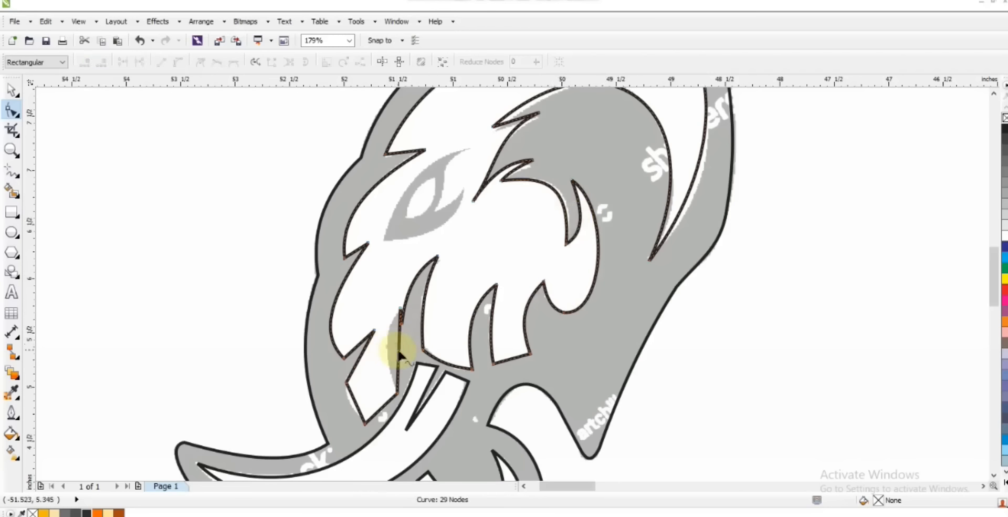
left_click_drag(388, 352, 390, 353)
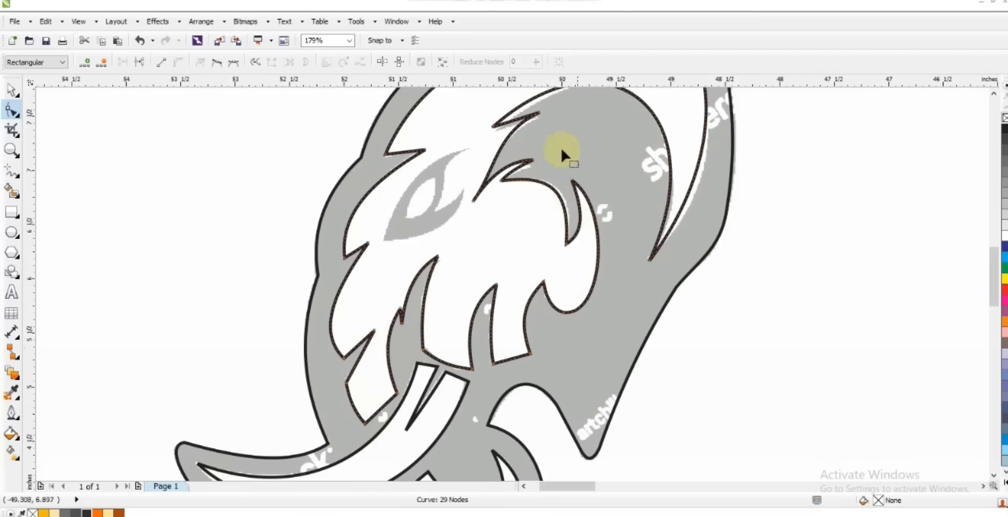
Step: Draw a closed straight-sided outline around the grey eye shape, with corners at its tips and notch
key("shift+F2")
left_click(11, 150)
left_click_drag(219, 180, 616, 388)
key("F5")
left_click(617, 177)
double_click(468, 340)
double_click(602, 243)
double_click(552, 288)
left_click(616, 177)
Step: Convert the eye outline's segments to curves and bend its edges to match the artwork
left_click(13, 110)
left_click_drag(266, 148, 739, 387)
left_click_drag(539, 265, 524, 242)
left_click_drag(558, 270, 574, 342)
left_click_drag(595, 212, 560, 190)
left_click_drag(572, 252, 556, 284)
Step: Draw a closed two-point shape inside the eye and bow both sides to match the white of the eye
left_click(13, 172)
left_click(555, 227)
double_click(506, 297)
left_click(554, 228)
left_click(12, 110)
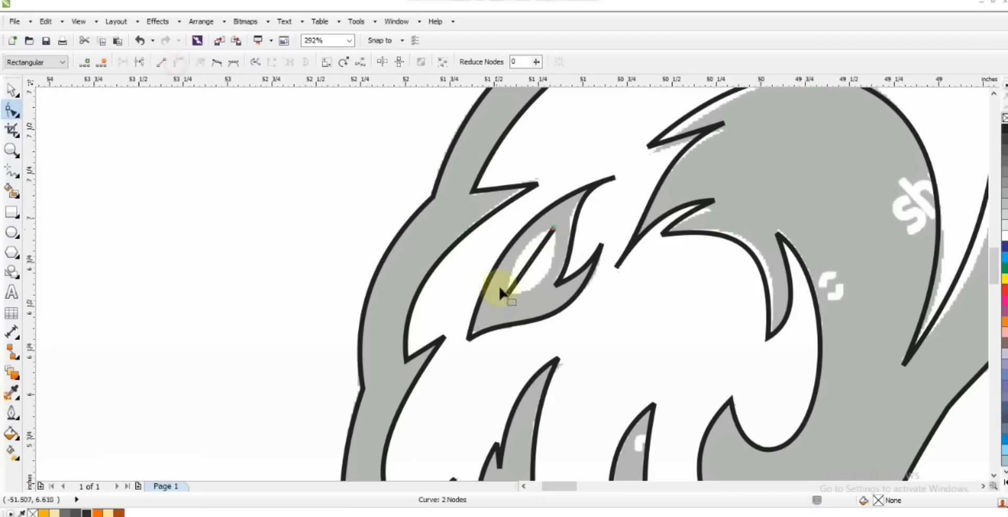
left_click(530, 264)
left_click_drag(530, 264, 545, 278)
left_click_drag(530, 264, 519, 252)
Step: Move the traced line work off the reference bitmap so that it stands beside it
left_click(13, 90)
left_click(596, 185, "shift")
left_click(310, 65)
key("F3")
key("F3")
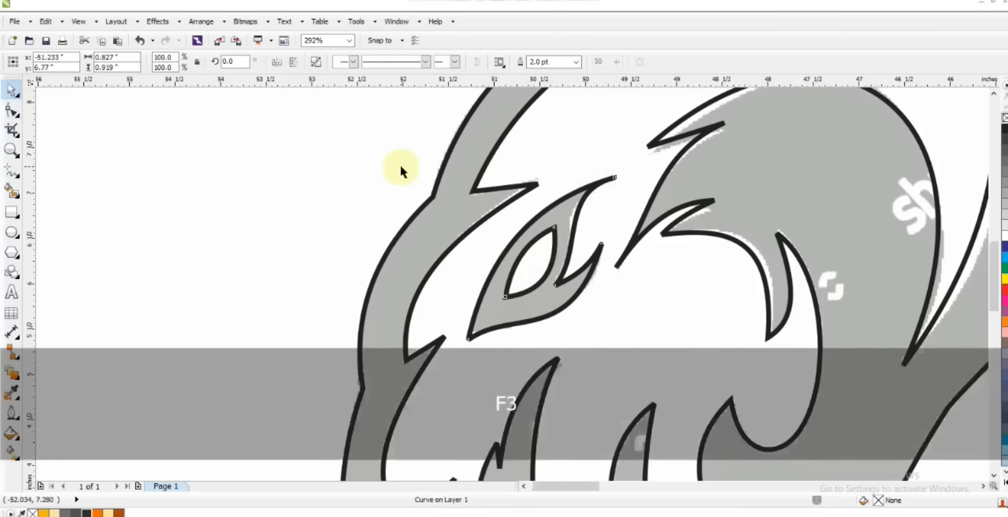
key("ctrl+z")
left_click(256, 257)
left_click(707, 236)
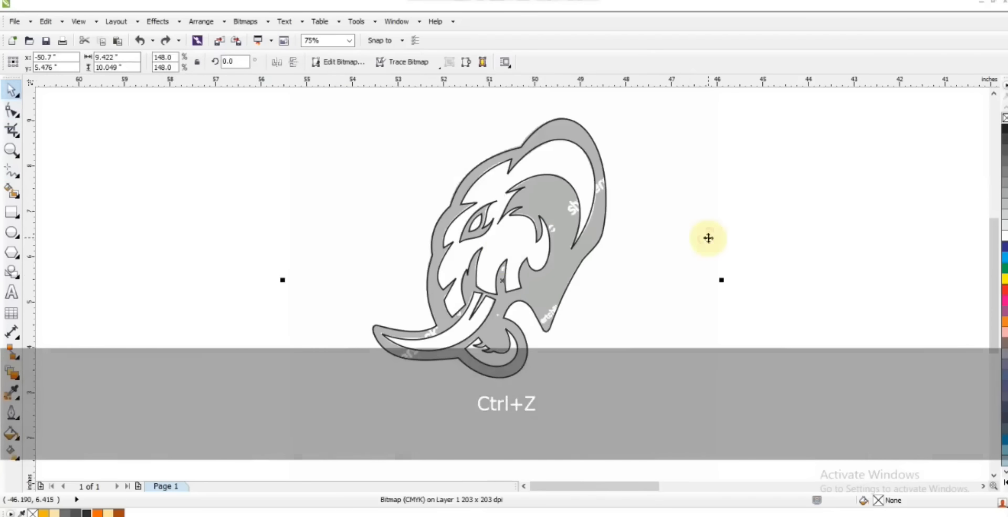
key("F3")
key("Escape")
left_click_drag(576, 255, 371, 256)
left_click(560, 381)
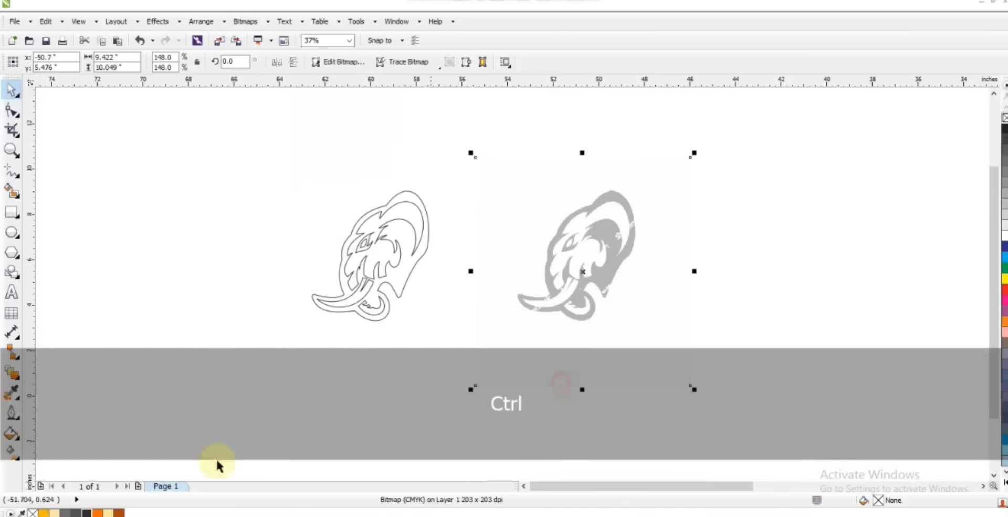
Step: Fill the face, tusk and trunk crescent shapes of the traced head with white
left_click_drag(218, 466, 462, 163)
key("shift+F2")
key("Escape")
left_click(502, 373)
left_click(517, 328, "shift")
left_click(517, 448, "shift")
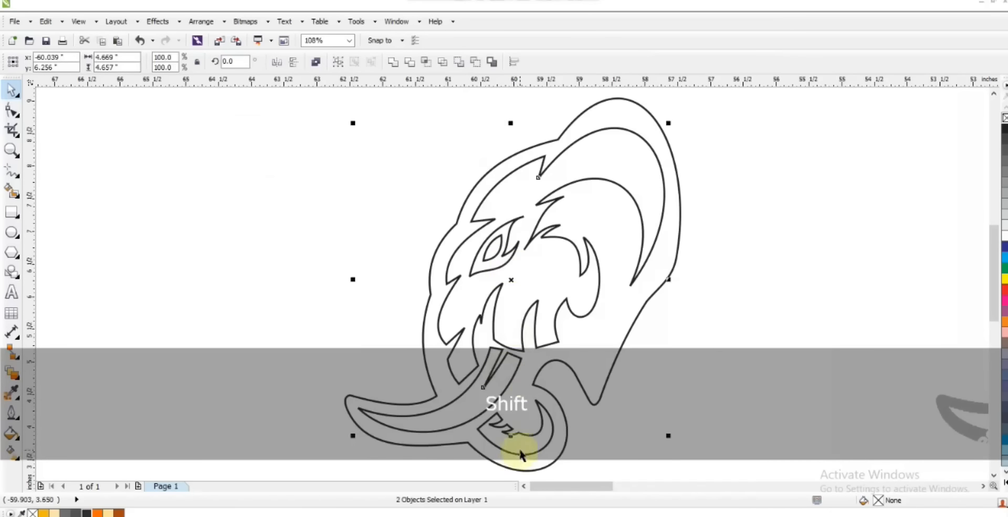
Step: Fill the head's outer shape with dark grey (#303030) and remove the outline strokes from the traced shapes
left_click(565, 357)
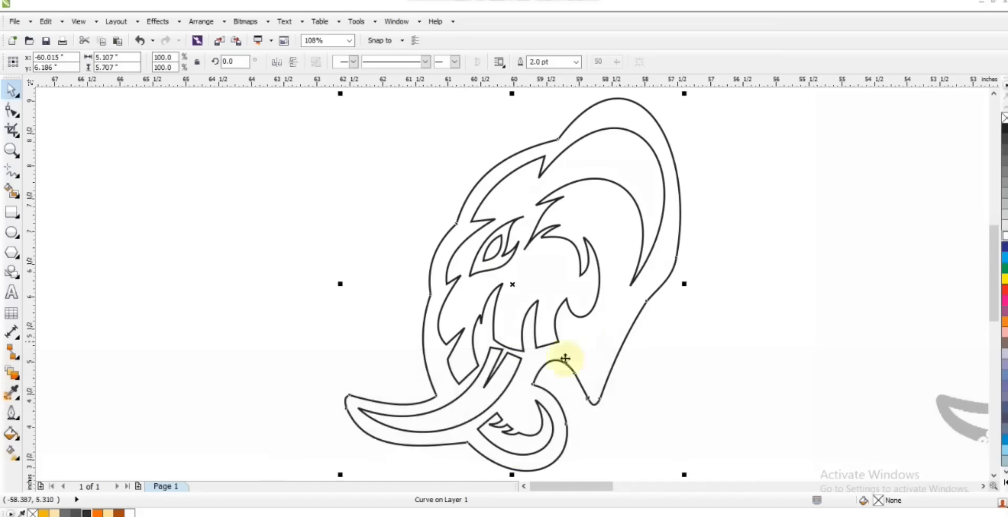
left_click(87, 512)
left_click(699, 319)
left_click_drag(281, 112, 678, 461)
right_click(1005, 117)
Step: Fill the eye shape with dark grey and bring the white inner eye shape to the front without a stroke
left_click(282, 205)
left_click(492, 262)
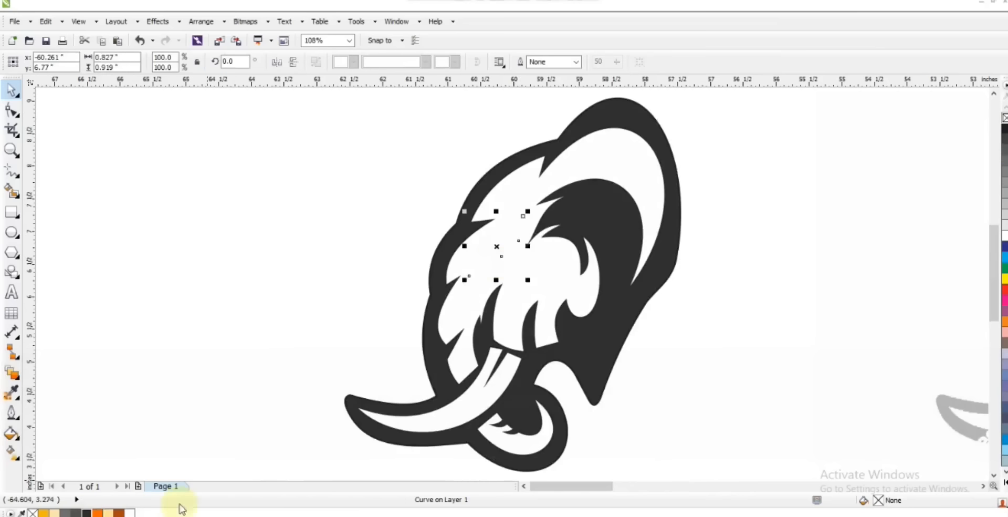
left_click(87, 513)
left_click_drag(315, 232, 537, 276)
key("shift+Page_Up")
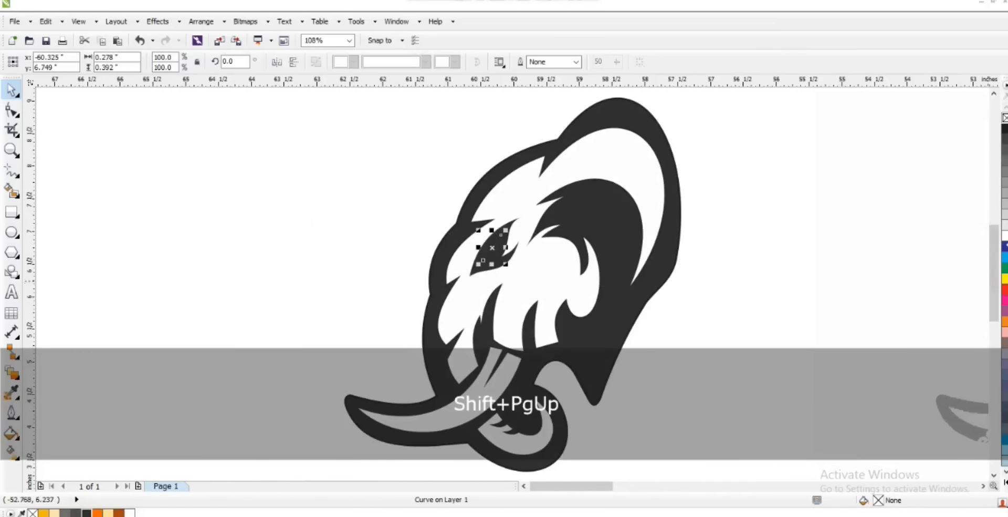
left_click(840, 266)
left_click_drag(277, 212, 520, 274)
left_click_drag(506, 230, 523, 244)
left_click(536, 268, "shift")
right_click(1005, 119)
Step: Clear the remaining outline strokes and fill the face shape with medium grey (#70706E)
left_click(537, 425, "shift")
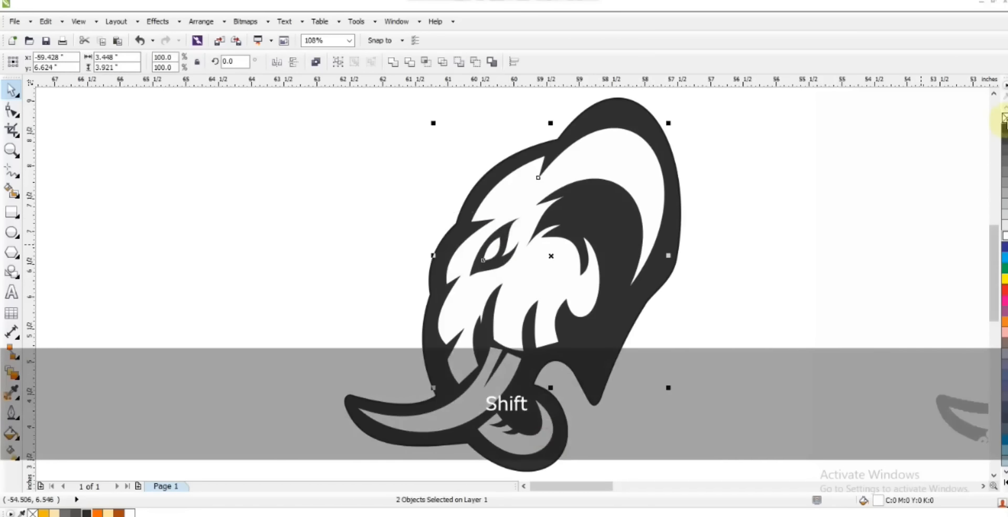
right_click(1005, 119)
left_click(896, 169)
left_click(65, 513)
Step: Draw a straight-segment guide line inside the face edge, from the brow over the forehead to the ear's rear tip
left_click(457, 279)
left_click(506, 216)
left_click(486, 212)
left_click(537, 166)
left_click(540, 183)
double_click(628, 293)
Step: Convert the guide line to curves and bend it parallel to the ear, forehead and brow edges
left_click(177, 62)
left_click_drag(599, 256, 691, 175)
left_click_drag(606, 142, 608, 90)
left_click_drag(691, 205, 698, 208)
left_click_drag(608, 91, 627, 106)
left_click(515, 225)
left_click_drag(515, 225, 507, 218)
left_click_drag(470, 295, 503, 254)
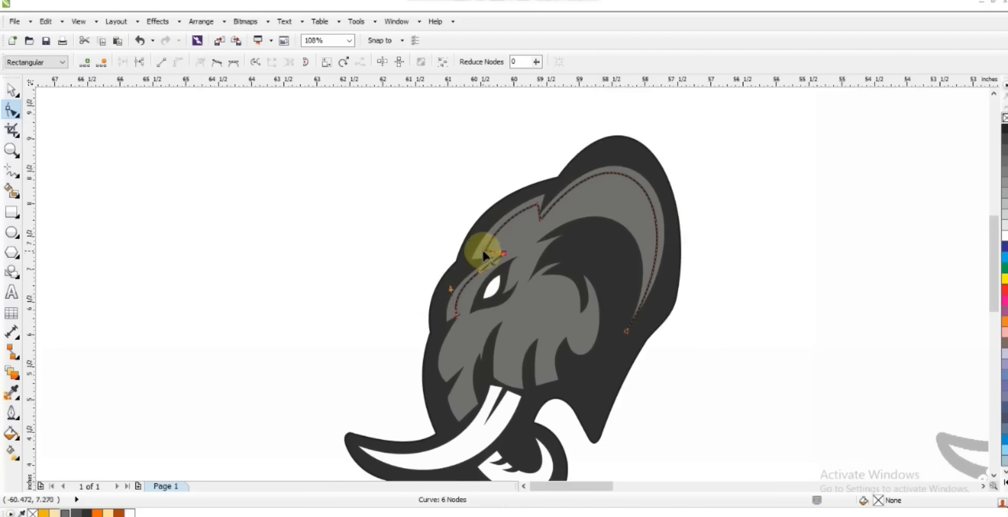
Step: Create smart-fill shapes between the guide line and the ear and forehead edges, and colour them cream (#FCE3AC)
left_click(14, 193)
left_click(626, 166)
left_click(531, 203)
left_click(11, 90)
left_click(539, 236, "shift")
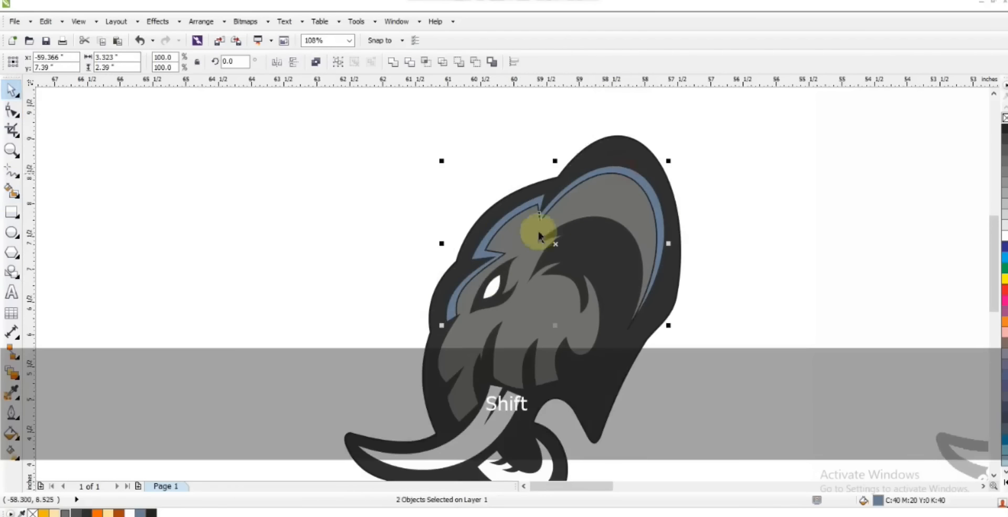
left_click(108, 513)
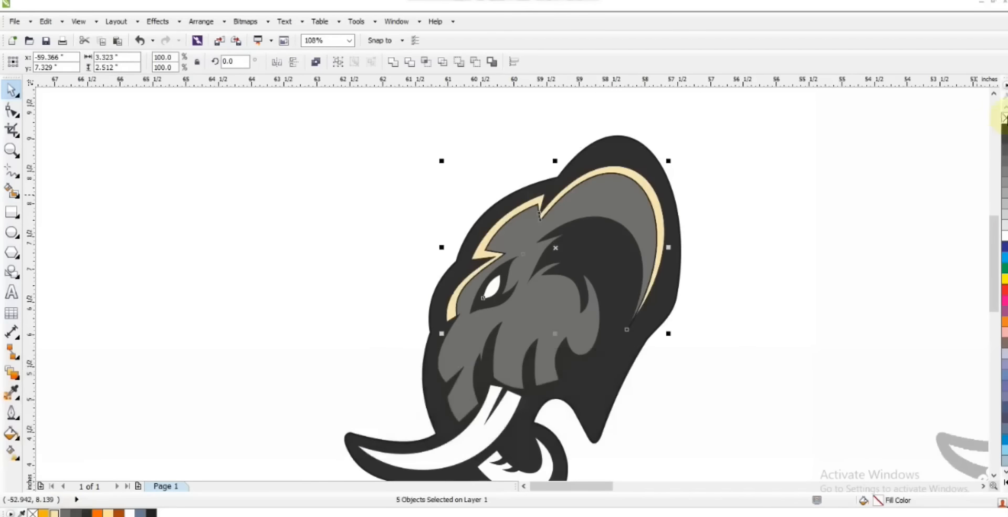
Step: Draw a straight-segment guide line from below the brow highlight down the front of the face and across the trunk crescent
key("F3")
key("Escape")
key("z")
mouse_move(411, 169)
left_mouse_down()
mouse_move(756, 387)
mouse_move(792, 389)
left_mouse_up()
left_click_drag(293, 104, 794, 384)
left_click(10, 170)
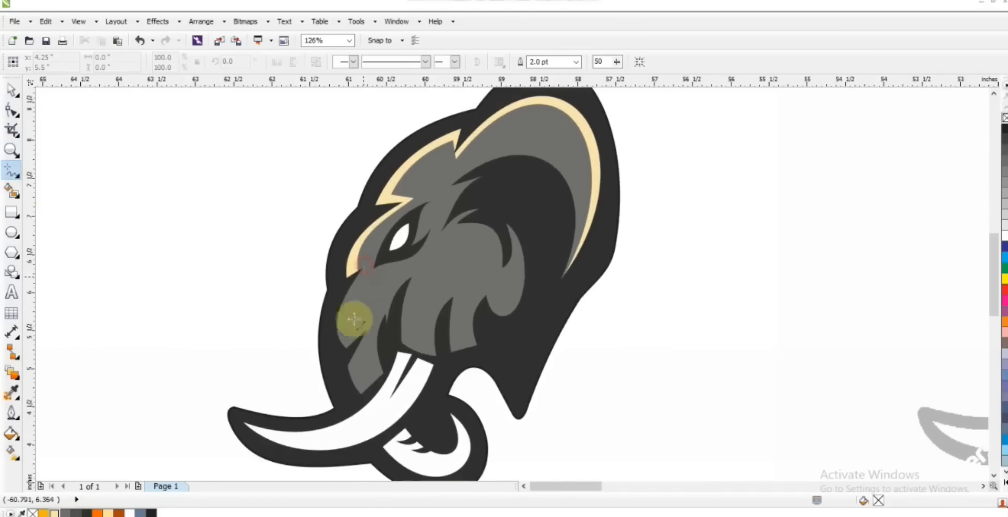
left_click(355, 344)
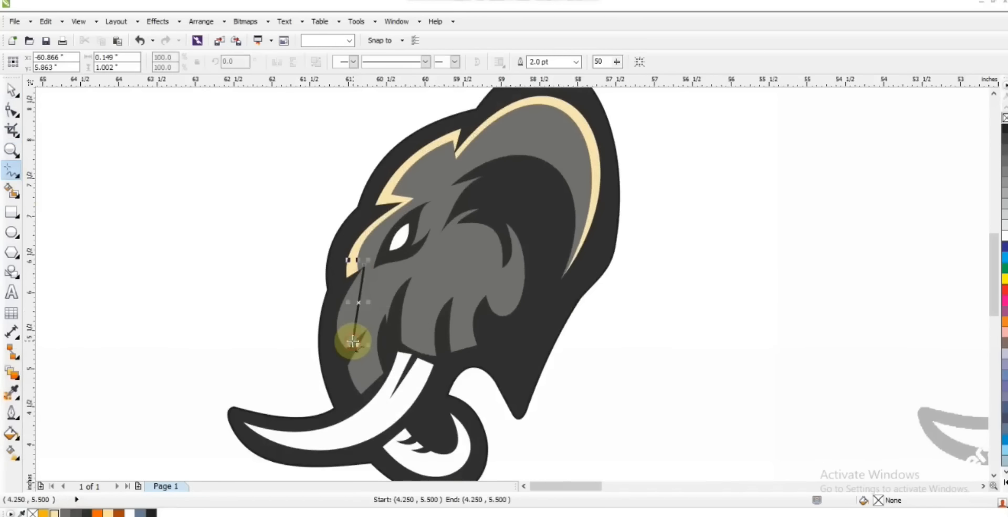
left_click(370, 390)
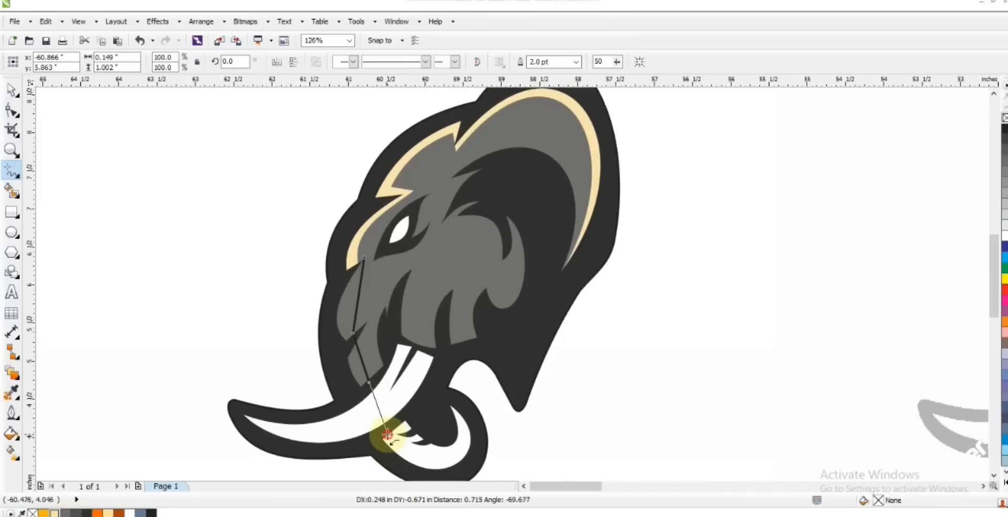
left_click(388, 435)
left_click(470, 425)
Step: Convert the lower guide line to curves and bend it along the face front and the trunk crescent
key("F10")
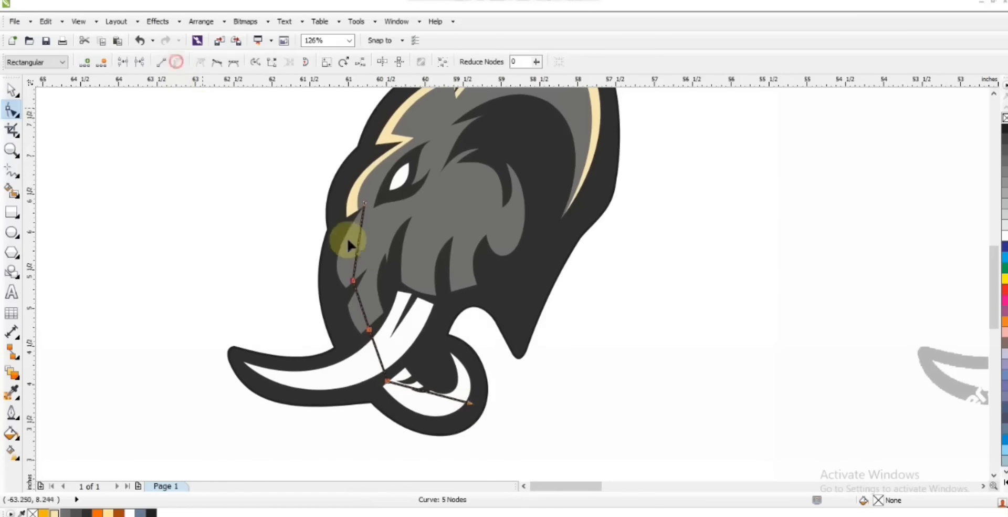
left_click(362, 307)
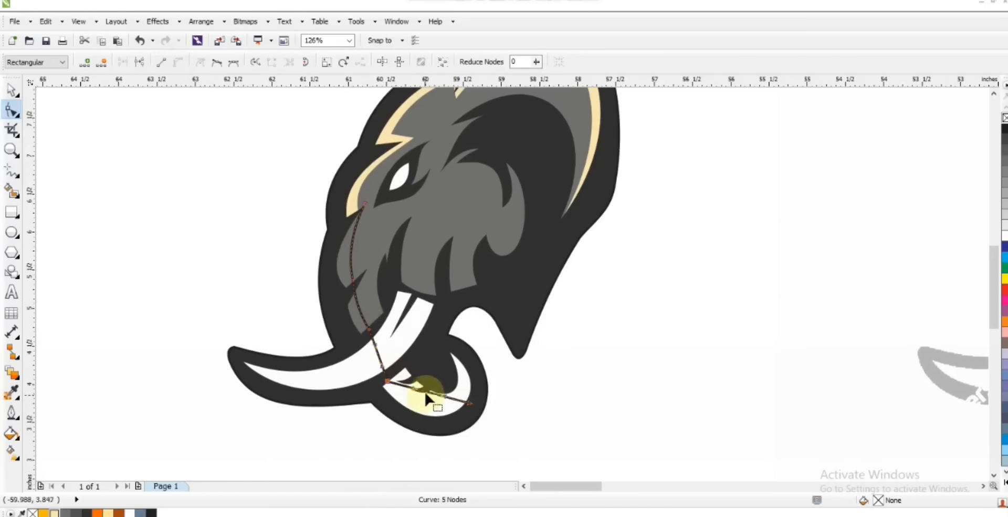
left_click_drag(449, 403, 449, 414)
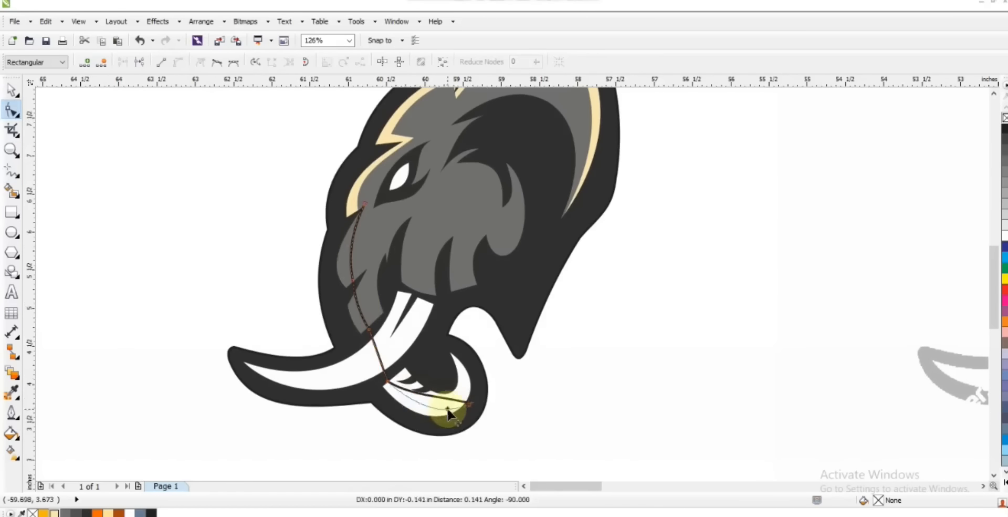
Step: Create smart-fill shapes between the guide line and the front edges of the face locks and trunk crescent
left_click(12, 190)
left_click(345, 266)
left_click(394, 405)
key("ctrl+z")
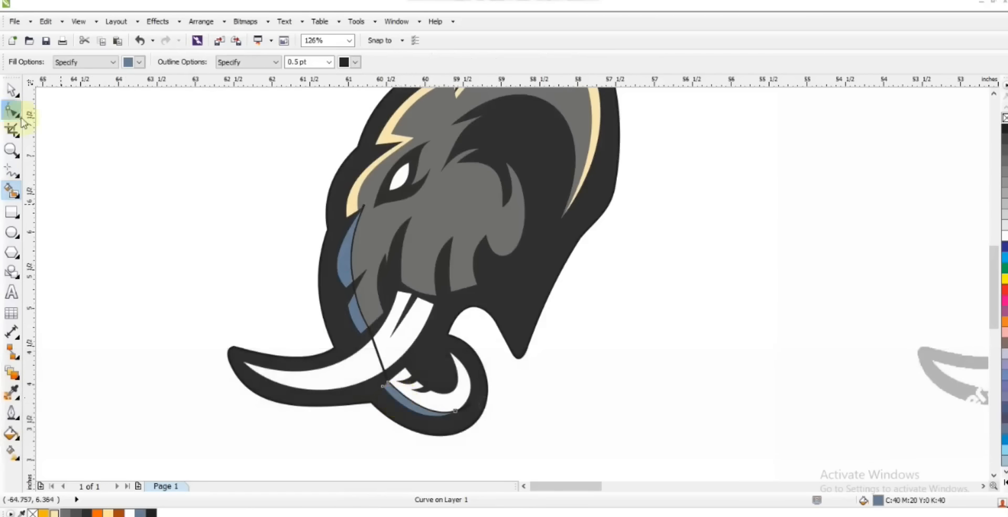
Step: Colour the three new edge shapes cream (#FCE3AC) and delete the guide line
left_click(12, 90)
left_click(357, 315, "shift")
left_click(344, 271, "shift")
left_click(52, 513)
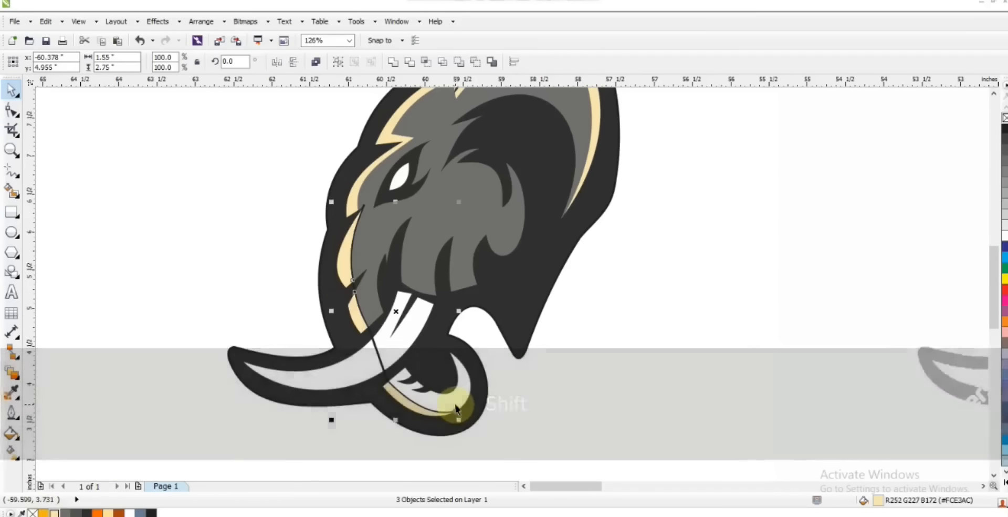
key("ctrl+z")
key("Delete")
Step: Fill the trunk crescent with the same medium grey as the face
left_click(461, 380)
left_click(65, 513)
key("F3")
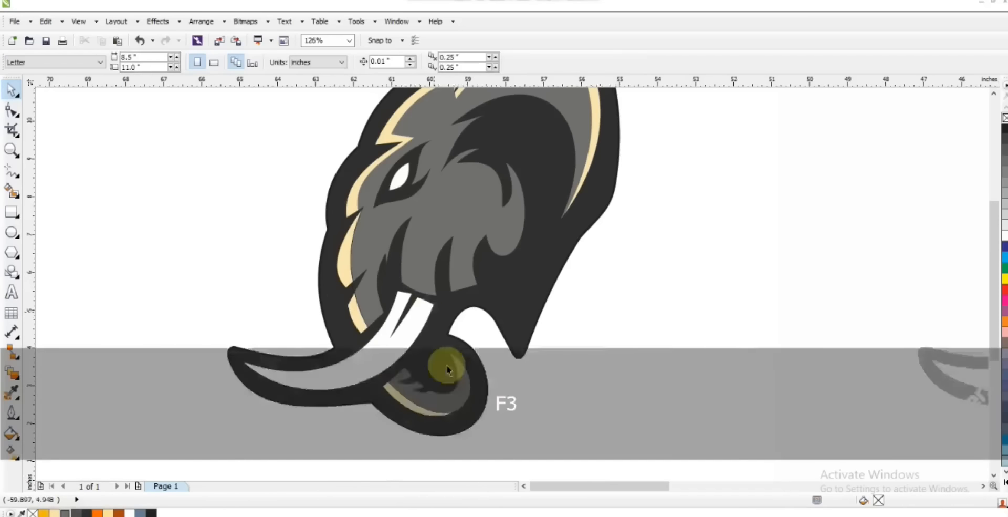
key("Escape")
left_click(10, 149)
left_click_drag(291, 135, 582, 388)
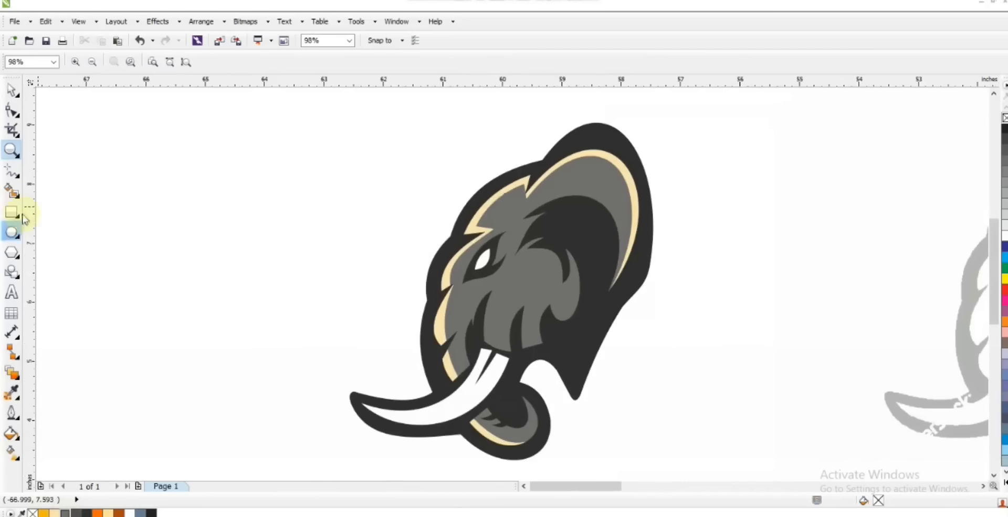
key("F5")
key("space")
left_click(608, 131)
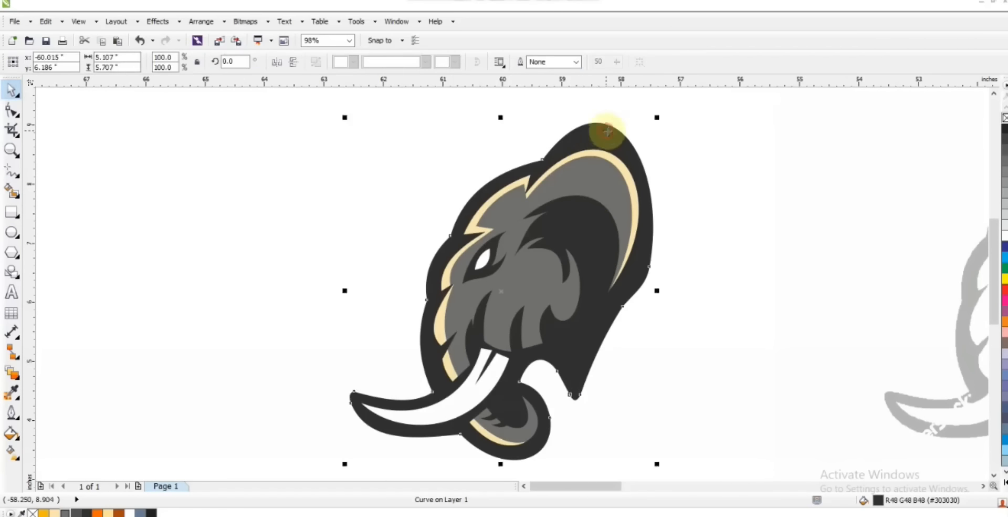
left_click(409, 303)
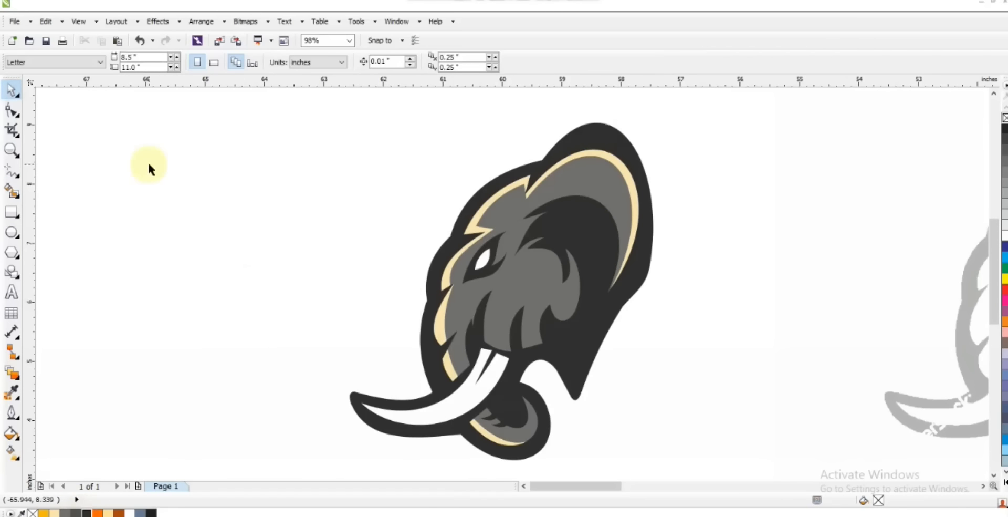
left_click(522, 271)
key("ctrl+z")
key("Delete")
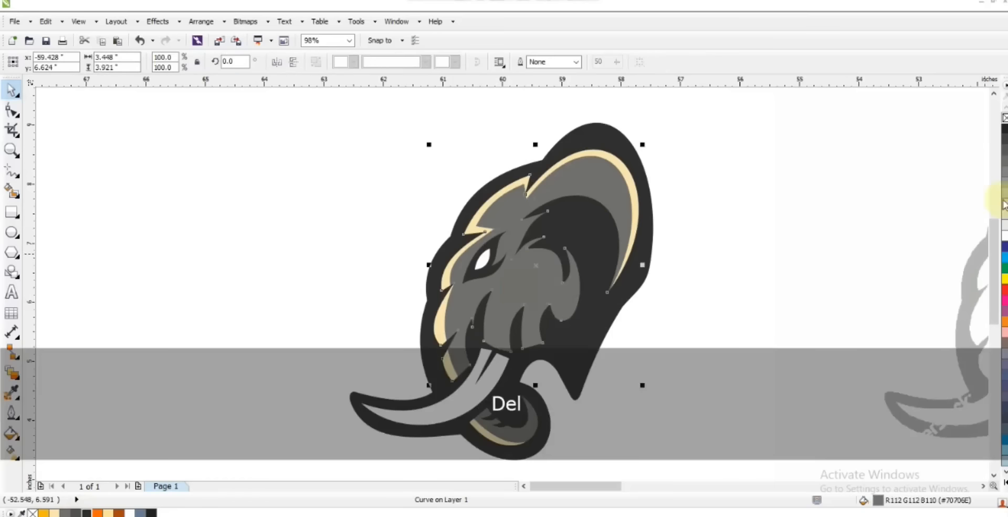
key("ctrl+z")
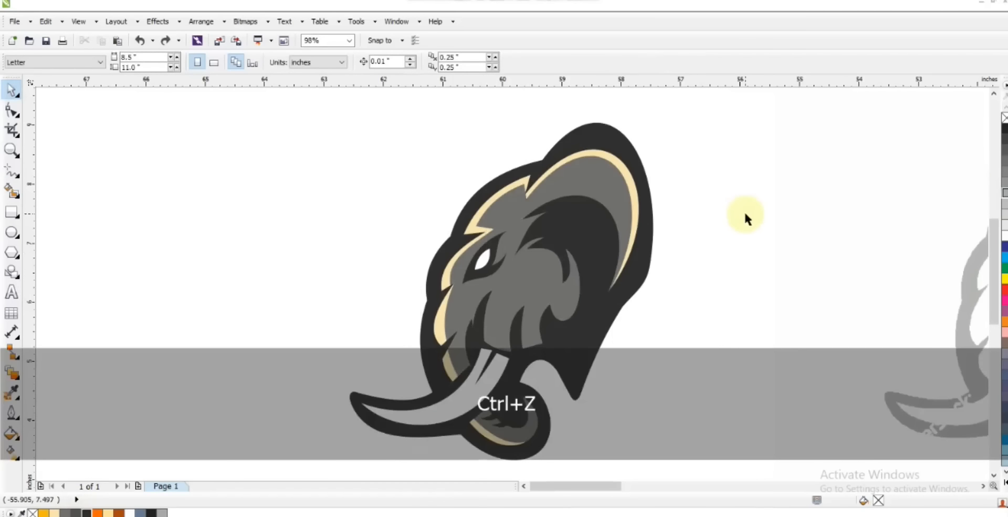
Step: Fill the tusk with yellow-orange
left_click(394, 419)
left_click(45, 514)
key("shift+F2")
key("F3")
key("Escape")
Step: Draw a dividing line from the tusk's base to its tip and bend it to follow the tusk's curve
left_click(11, 173)
left_click(590, 152)
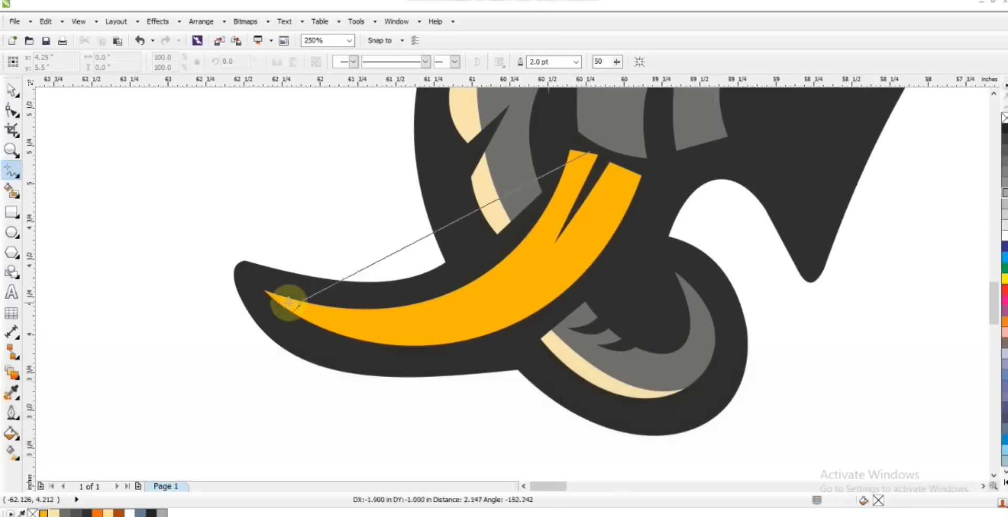
left_click(252, 288)
left_click(12, 110)
left_click_drag(349, 249, 388, 309)
left_click_drag(572, 137, 620, 159)
left_click_drag(504, 255, 567, 272)
left_click_drag(566, 272, 570, 272)
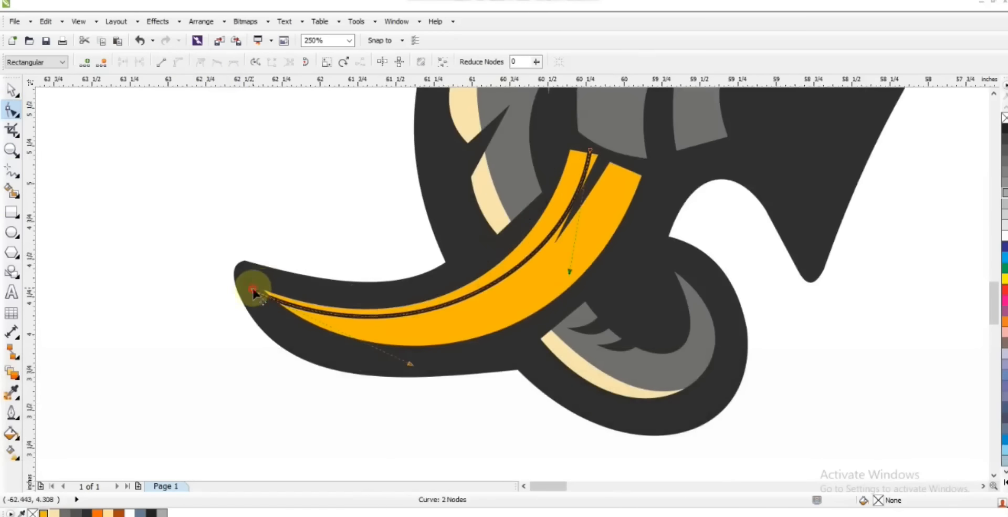
left_click_drag(252, 290, 252, 286)
left_click_drag(410, 360, 405, 372)
mouse_move(590, 151)
left_mouse_down()
mouse_move(619, 129)
mouse_move(602, 143)
left_mouse_up()
Step: Duplicate the tusk's dividing line and reshape the copy into a second, lower curve ending at the same tip
left_click(11, 91)
key("KP_Add")
left_click(597, 170)
left_click(11, 111)
left_click_drag(635, 153, 636, 152)
left_click_drag(405, 373, 392, 388)
left_click_drag(618, 274, 593, 295)
Step: Create smart-fill shapes for the tusk's middle and lower bands, and colour the lower band burnt orange (#B0430A)
left_click(12, 192)
left_click(455, 315)
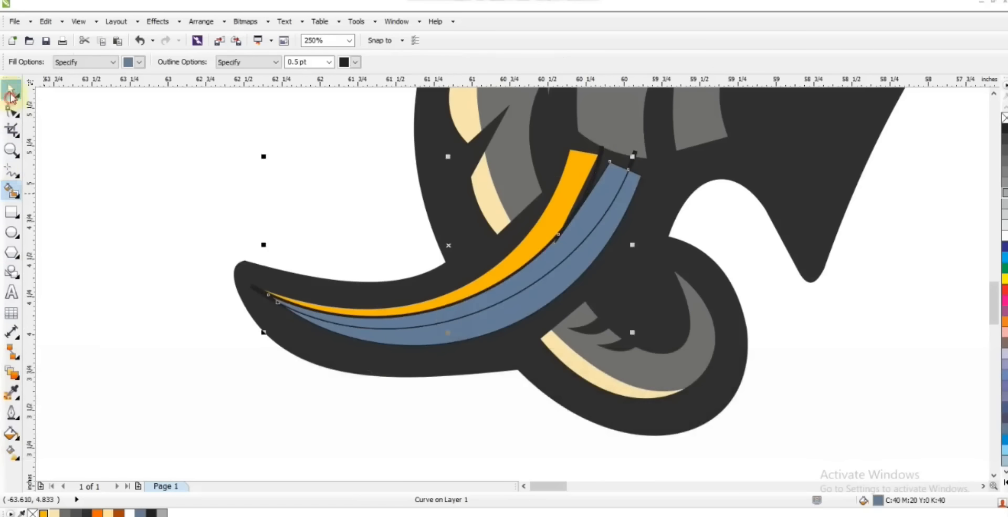
left_click(12, 94)
left_click(396, 338)
left_click(120, 513)
left_click(114, 456)
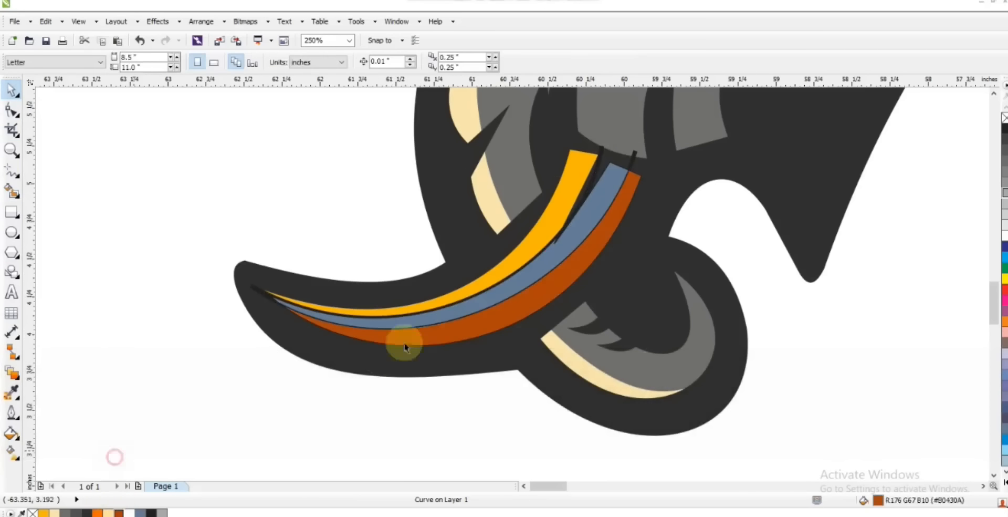
Step: Colour the tusk's middle band bright orange
left_click(404, 323)
left_click(98, 513)
left_click(139, 400)
Step: Delete the dividing line from the tusk and remove the outline strokes from the tusk's colour bands
scroll(543, 266, "down", 1)
key("Escape")
left_click(588, 213)
key("Delete")
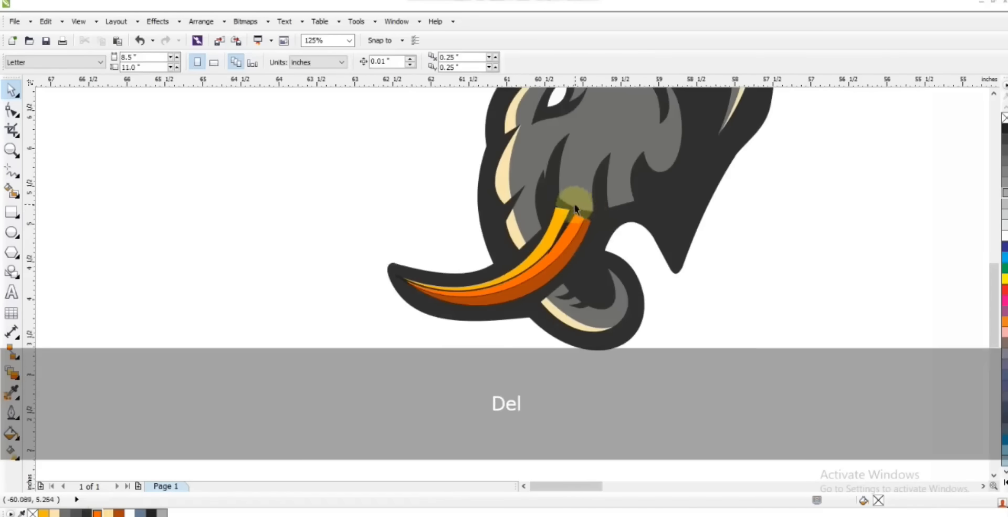
left_click_drag(262, 194, 602, 351)
right_click(1004, 118)
left_click(879, 231)
key("F3")
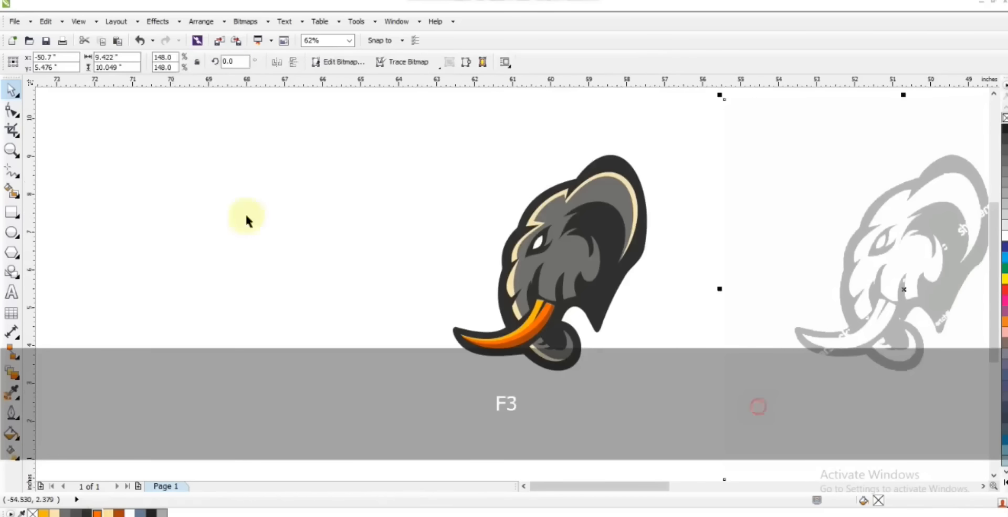
left_click_drag(310, 117, 830, 409)
left_click_drag(263, 117, 777, 420)
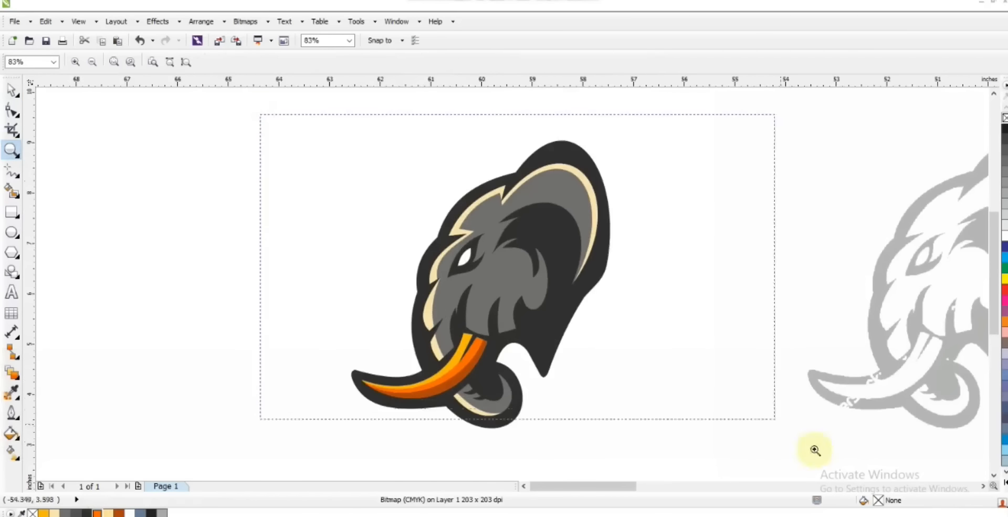
Step: Select the white eye shape and colour it bright orange (#FE6700)
key("space")
left_click(418, 245)
left_click(98, 512)
left_click(118, 286)
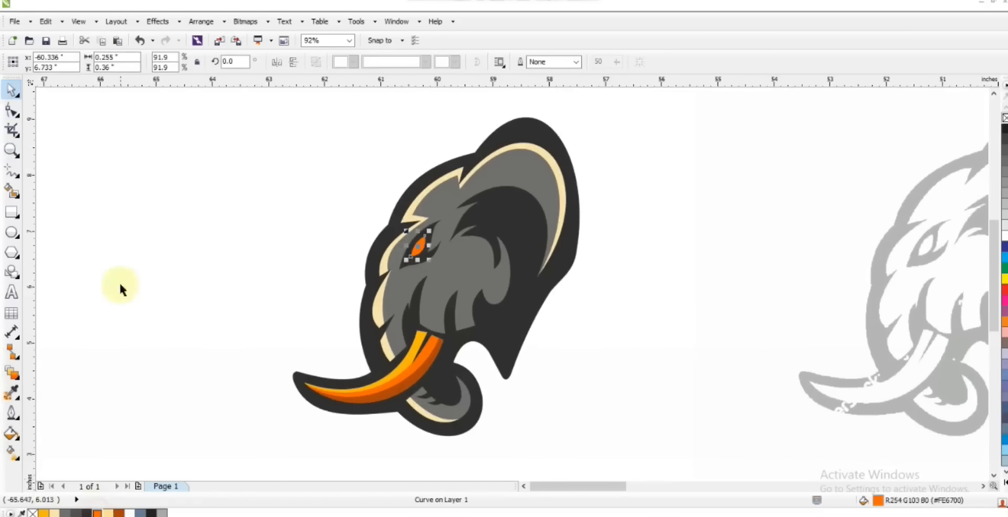
Step: Draw a dividing line from the ear's lower inner edge across the face to the lower cheek and bend its segments into curves
left_click(12, 171)
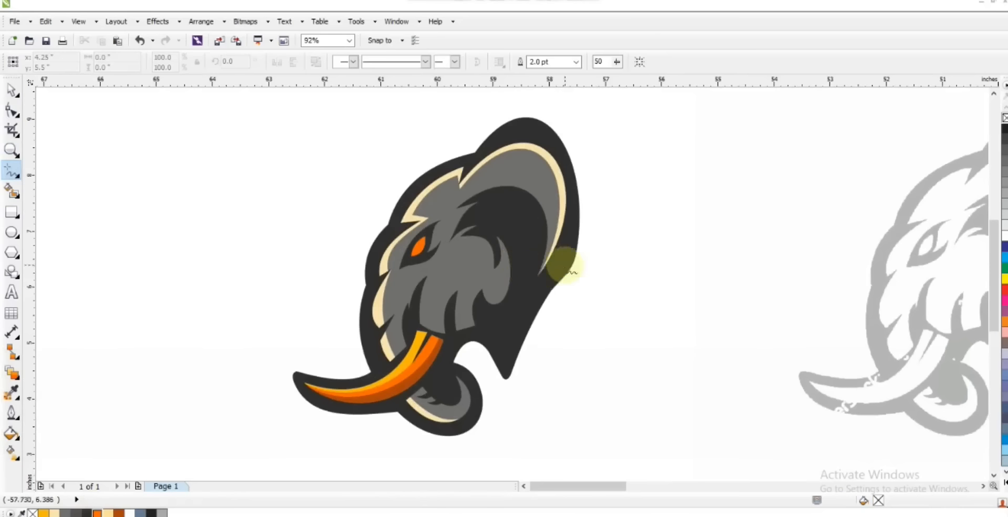
left_click(539, 278)
double_click(443, 209)
double_click(456, 213)
double_click(445, 254)
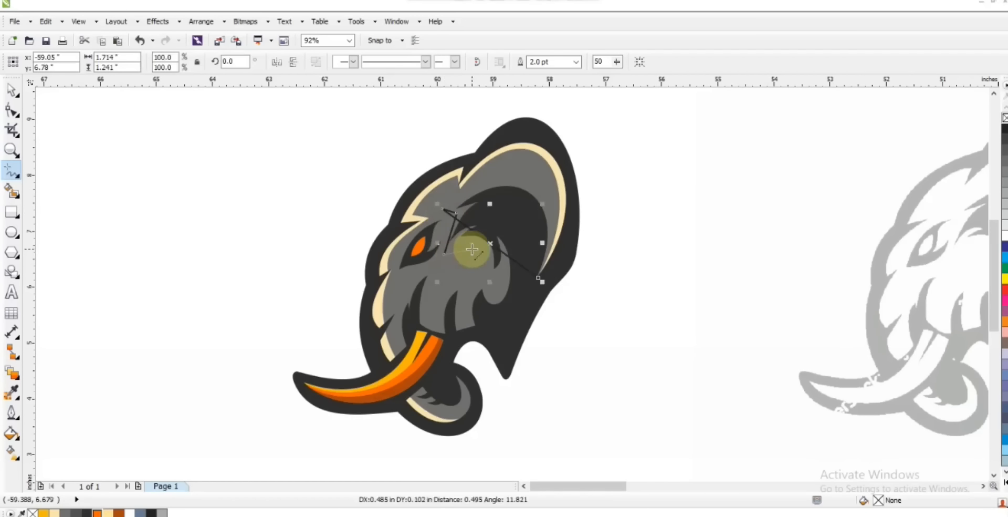
double_click(476, 268)
left_click(455, 336)
key("F10")
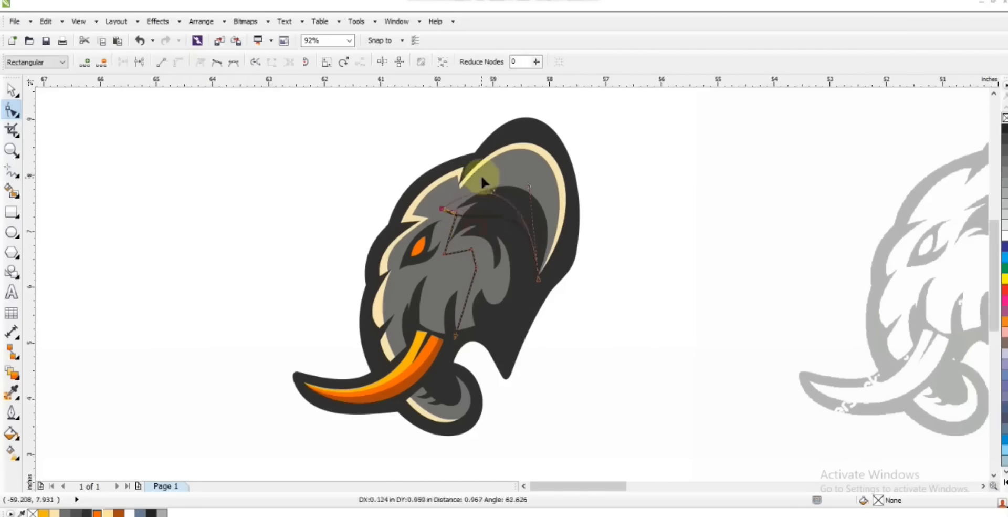
left_click_drag(541, 184, 483, 160)
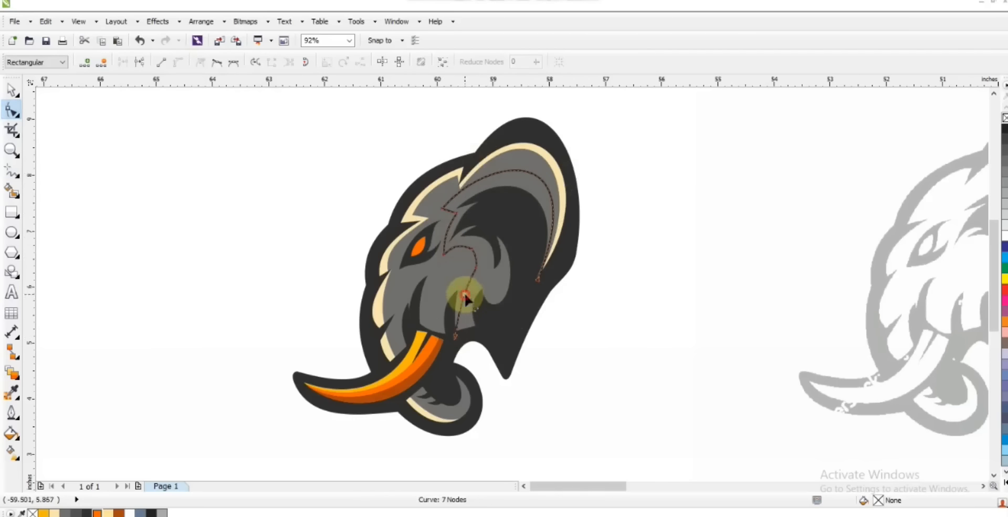
Step: Create a smart-fill shading shape along the inner ear and rear cheek, colour it dark grey, and delete the dividing line
left_click(11, 269)
left_click(443, 265)
left_click(11, 91)
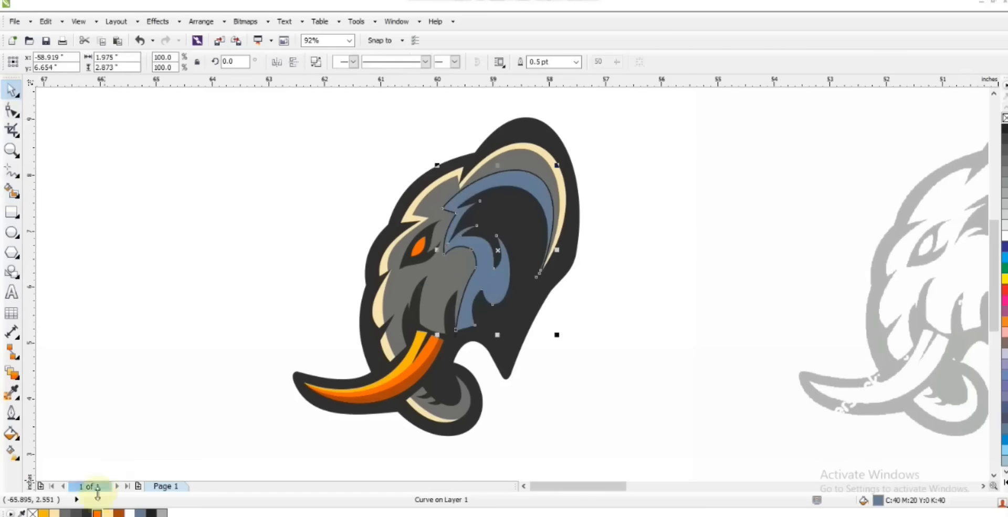
left_click(76, 512)
left_click(457, 333)
key("Delete")
left_click_drag(631, 131, 292, 446)
left_click(724, 184)
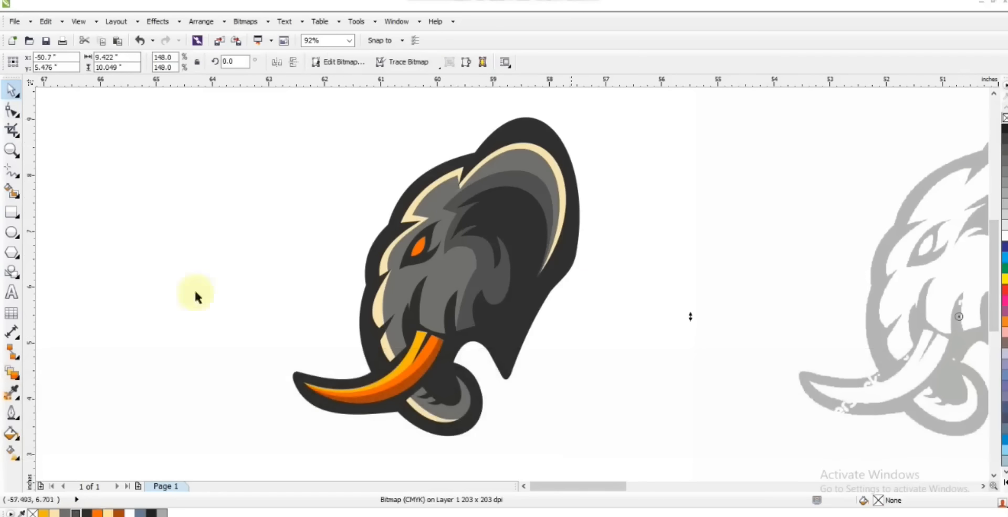
Step: Draw a three-point dividing line across the cheek fur just above the tusk base and curve it
left_click(12, 172)
left_click(450, 307)
double_click(460, 286)
left_click(420, 322)
left_click(9, 109)
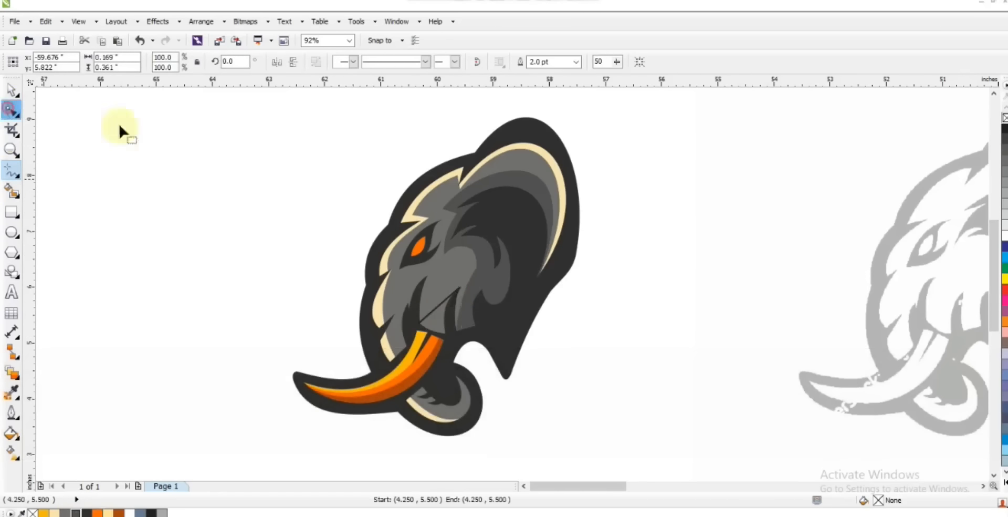
Step: Create a smart-fill shadow shape above the tusk base, colour it dark grey, and delete the dividing line
left_click(13, 196)
left_click(428, 322)
left_click(11, 90)
left_click(76, 514)
left_click(571, 410)
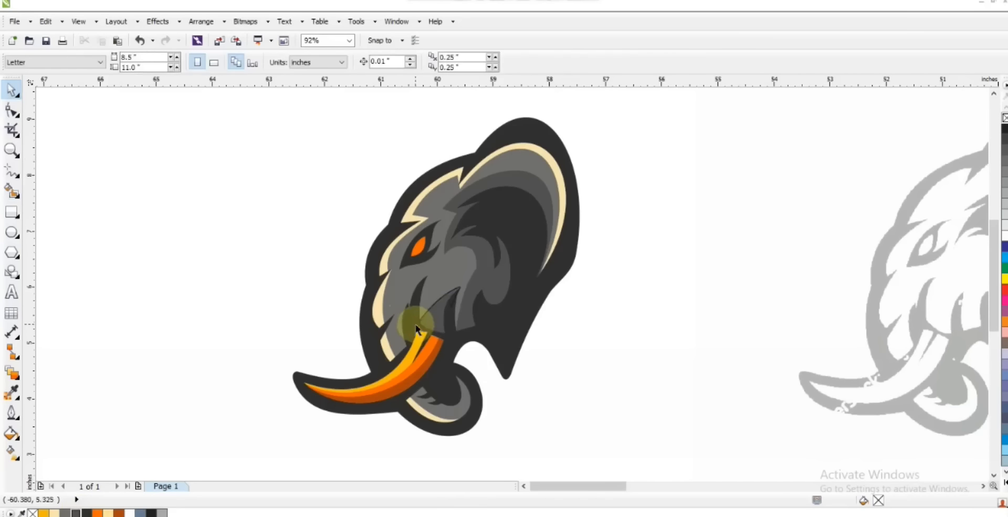
key("Delete")
left_click_drag(661, 117, 221, 452)
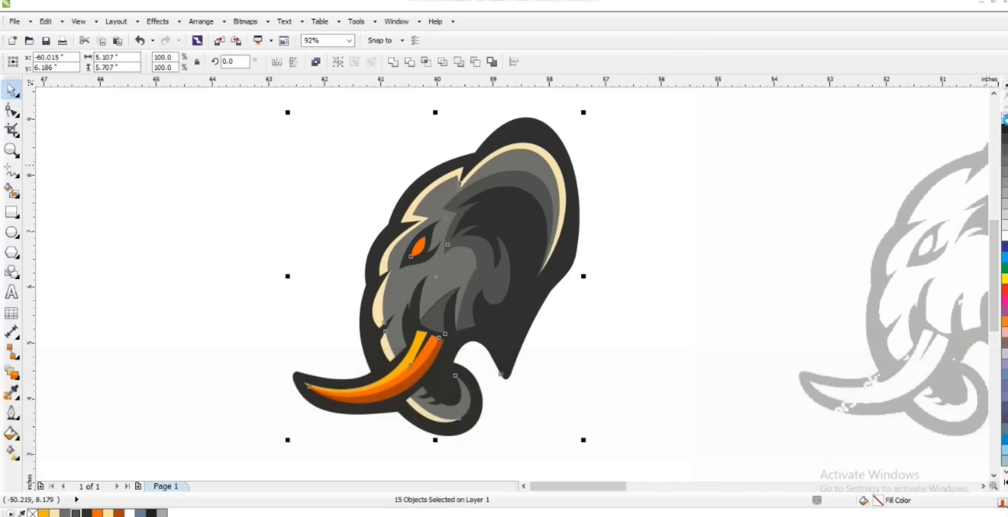
Step: Draw a square of about 10.6 inches around the logo, fill it dark grey and send it to the back
key("F3")
key("Escape")
left_click(657, 261)
left_click(598, 363)
left_click(11, 213)
left_click_drag(357, 108, 527, 428)
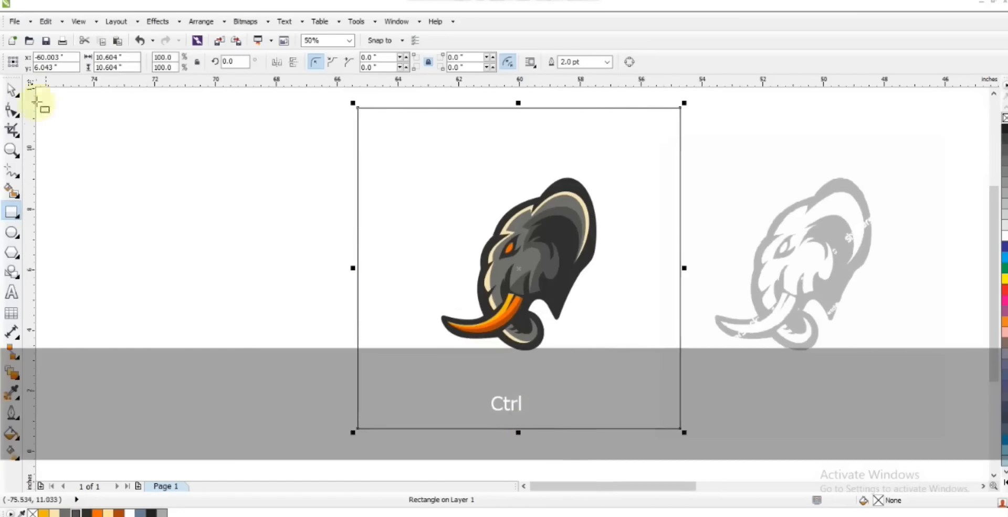
left_click(75, 512)
key("shift+Page_Down")
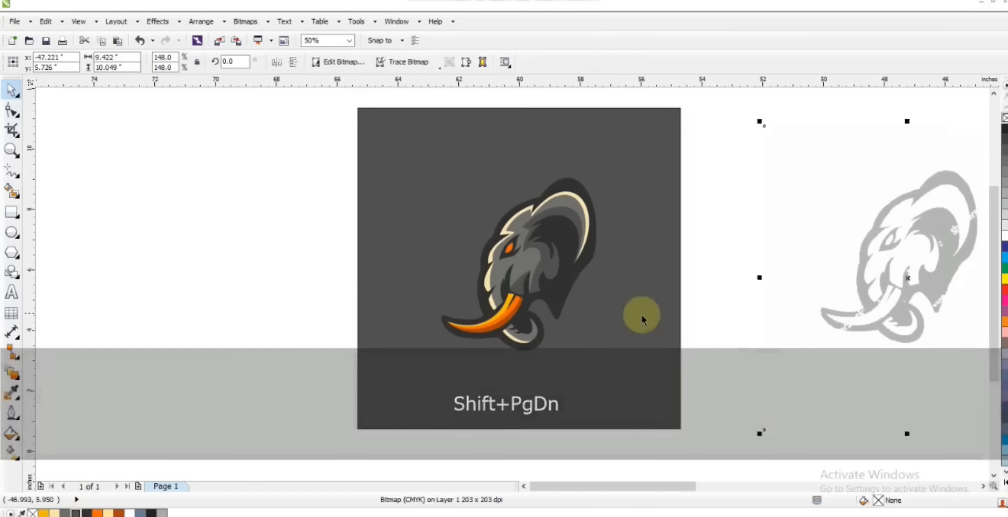
Step: Give the elephant's dark base shape a white outline 10 pt wide
key("Escape")
scroll(574, 207, "up", 1)
left_click(573, 207)
left_click(576, 62)
left_click(552, 139)
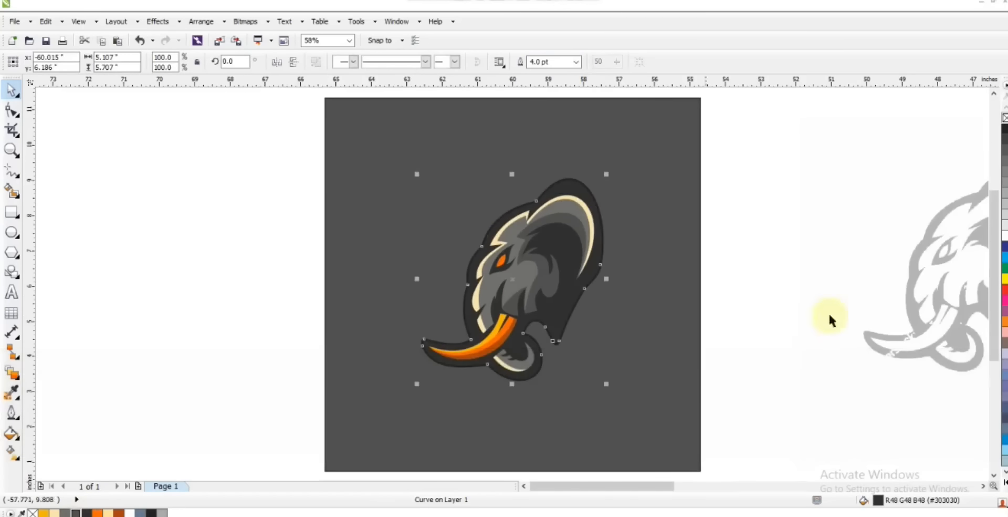
left_click(9, 412)
left_click(58, 344)
left_click(447, 158)
left_click(470, 180)
left_click(494, 359)
left_click(248, 157)
Step: Recolour the background square mid grey (#70706E) and shift the whole logo slightly to the left
left_click(642, 420)
left_click(151, 513)
left_click(264, 242)
left_click_drag(294, 137, 627, 402)
key("Left")
key("Left")
key("Left")
key("Left")
key("Left")
left_click(625, 349)
left_click(97, 513)
left_click(76, 512)
left_click(65, 512)
Step: Copy the dark base shape slightly down and right as an outline-free black shadow placed behind the logo
left_click_drag(257, 108, 638, 437)
left_click_drag(583, 287, 588, 294)
right_click(587, 294)
left_click(316, 64)
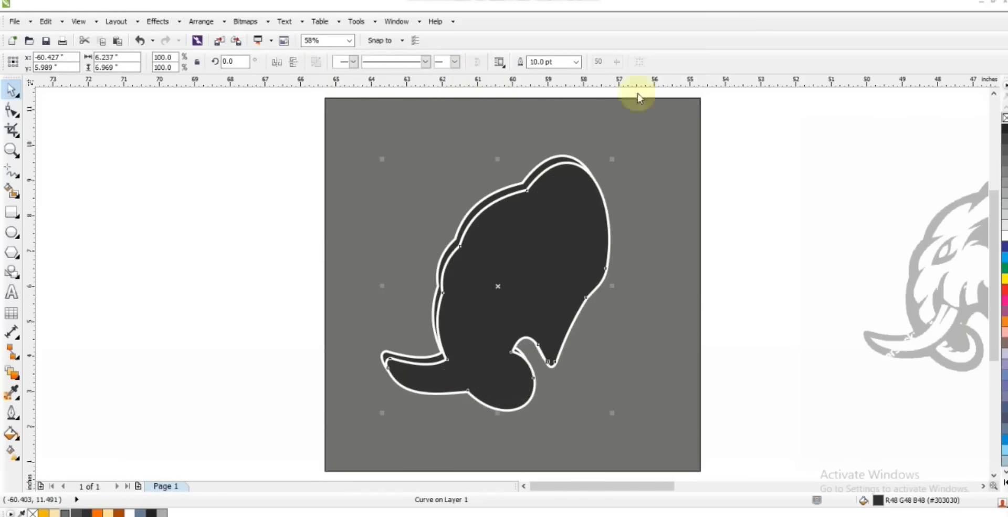
right_click(1003, 117)
left_click(151, 513)
key("ctrl+Next")
key("ctrl+Page_Up")
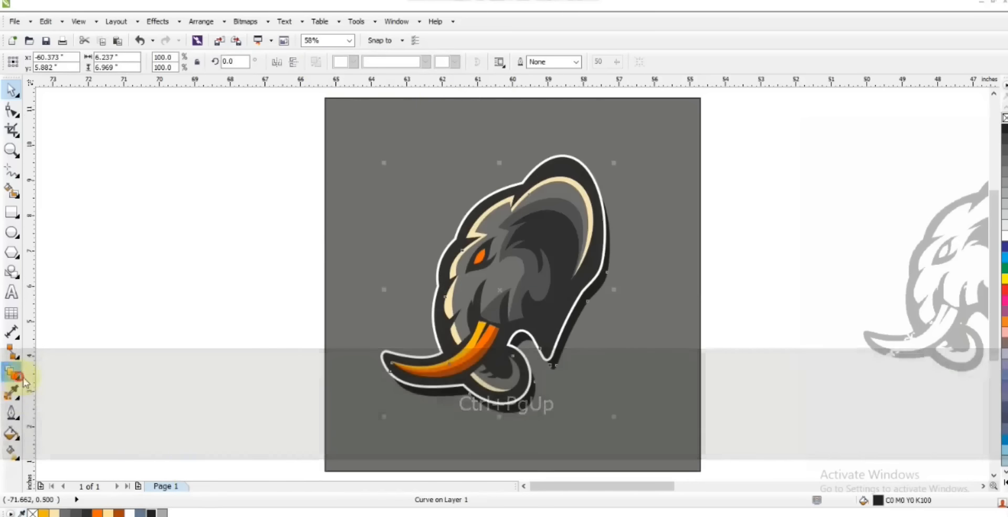
Step: Apply a uniform transparency to the black shadow shape and adjust its strength
left_click(12, 373)
left_click(79, 62)
left_click(50, 80)
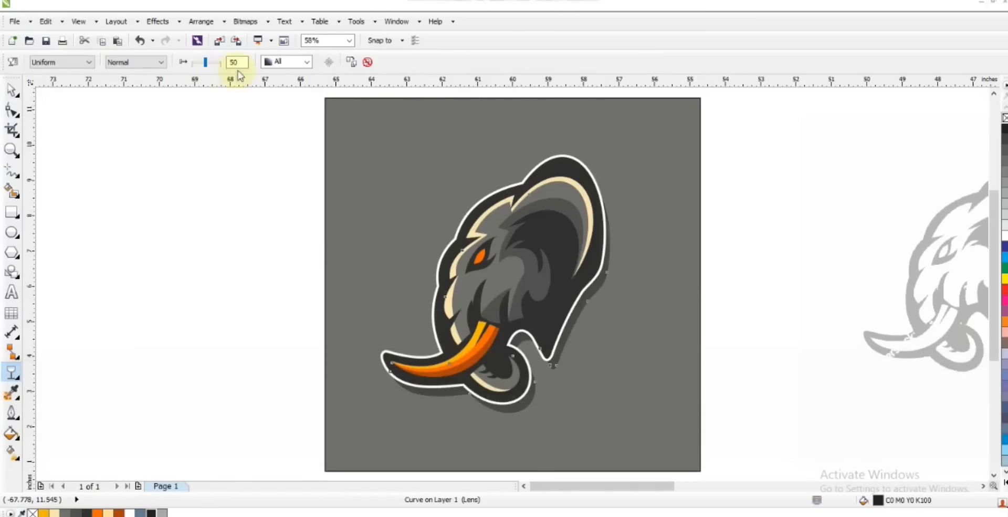
left_click_drag(215, 65, 210, 66)
Step: Enlarge the transparent shadow slightly and shift it to the right behind the logo
left_click(9, 92)
left_click_drag(611, 418, 622, 433)
left_click_drag(584, 349, 649, 338)
key("Escape")
Step: Widen the background to about 15.5 inches and cover its lower half with an orange copy about 5.3 inches high
left_click_drag(704, 284, 791, 283)
left_click_drag(512, 93, 524, 286)
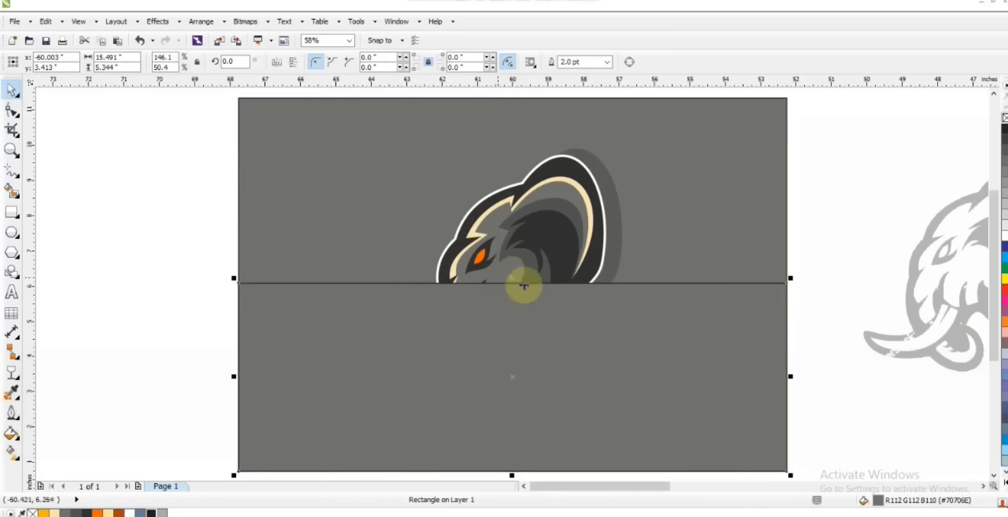
left_click(95, 513)
Step: Move the orange rectangle behind the logo and its shadow, and remove the outlines from both background rectangles
key("ctrl+Page_Down")
key("ctrl+Page_Down")
key("ctrl+Page_Down")
key("ctrl+Page_Down")
key("ctrl+Page_Up")
left_click(727, 194, "shift")
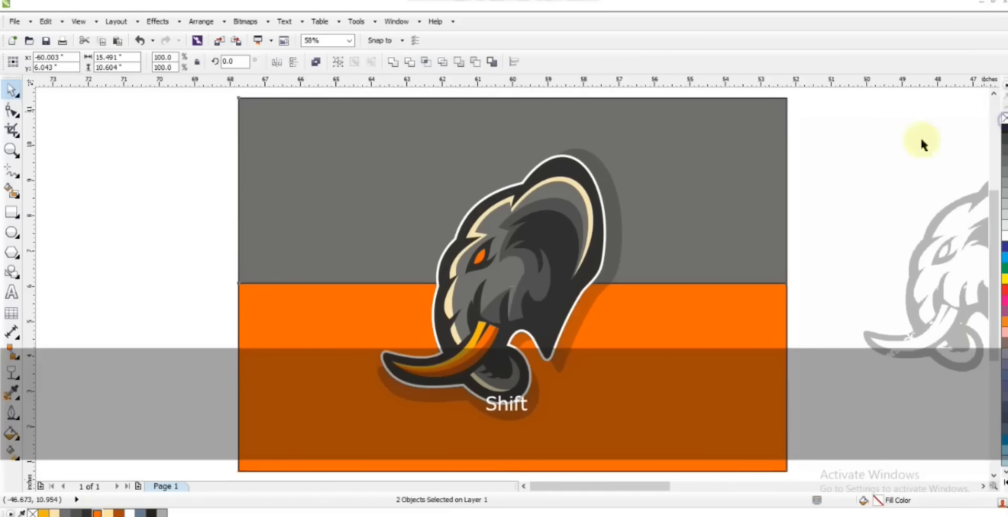
key("Escape")
scroll(923, 145, "down", 3)
scroll(858, 292, "up", 2)
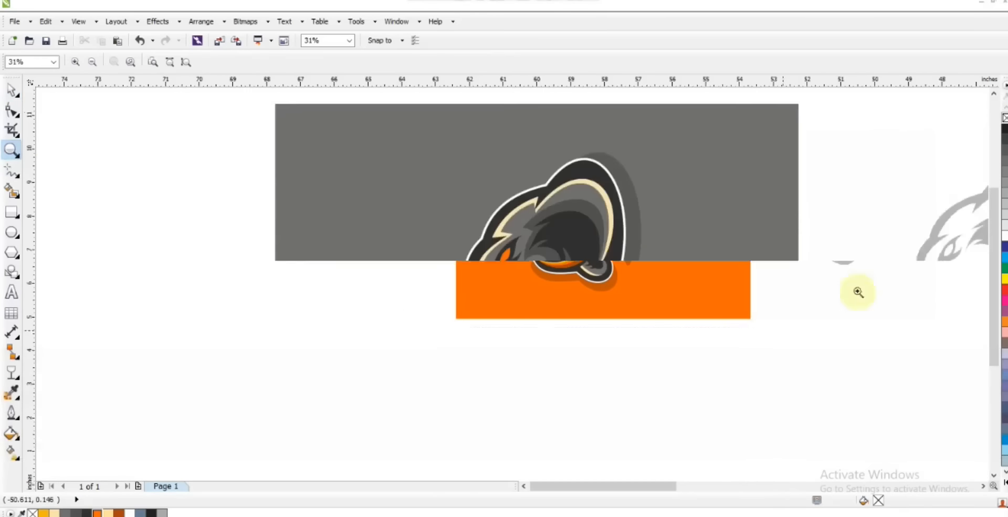
key("F9")
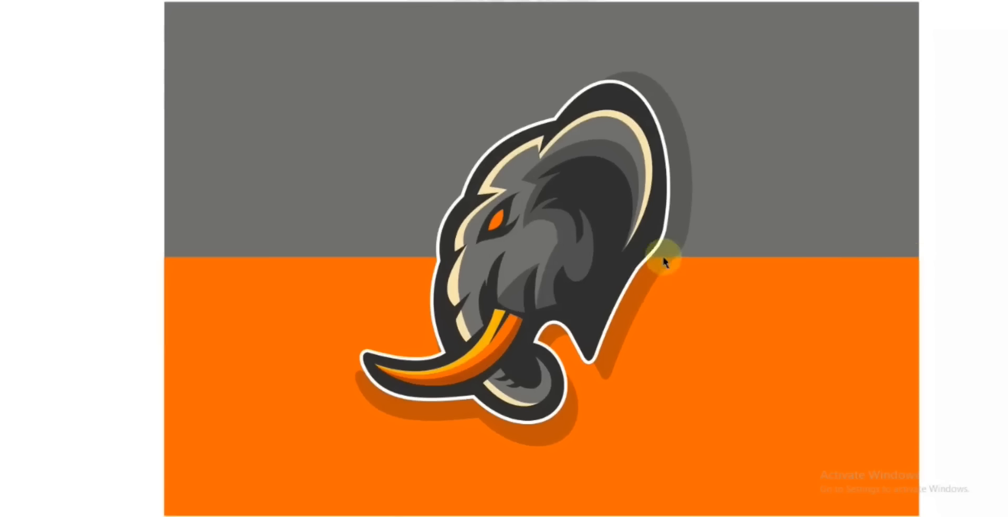
key("Escape")
Step: Draw a three-point line beneath the eye's dark patch and bend it to follow the patch's lower edge
key("z")
left_click_drag(346, 197, 669, 358)
left_click(11, 171)
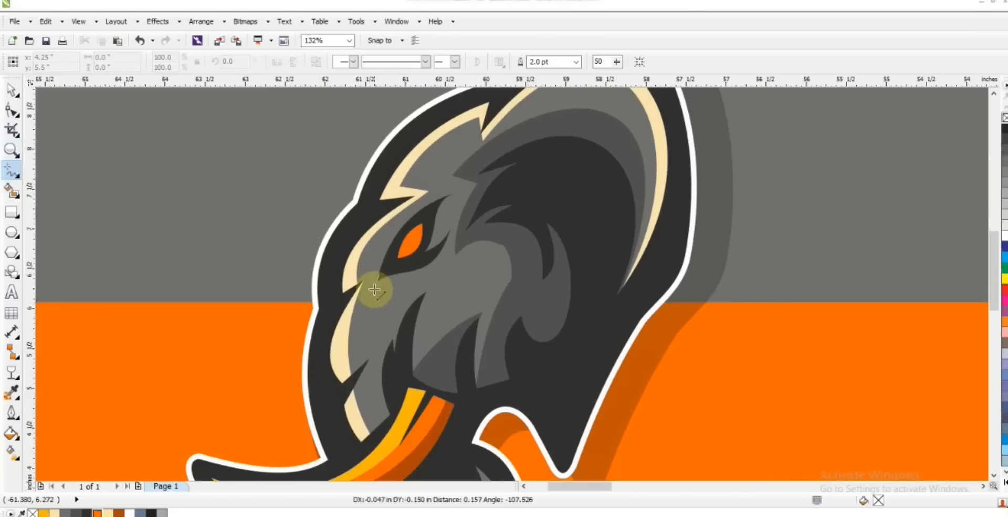
double_click(374, 292)
left_click(447, 239)
double_click(11, 113)
key("shift+F2")
key("F3")
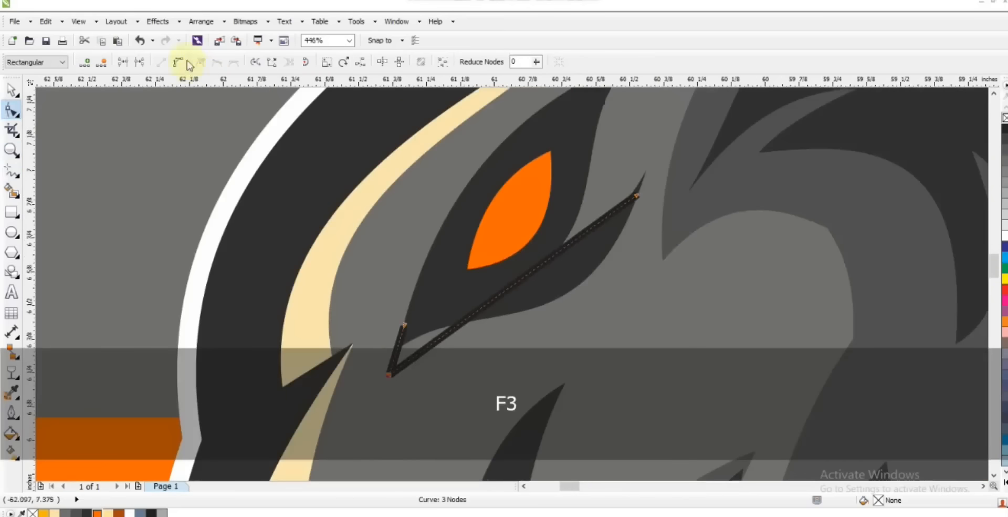
left_click(179, 61)
left_click_drag(556, 257, 614, 376)
left_click_drag(645, 222, 637, 186)
left_click_drag(405, 325, 412, 317)
Step: Create a smart-fill highlight below the eye patch, colour it cream (#FCE3AC), and delete the guide line
left_click(15, 193)
left_click(416, 346)
left_click(11, 93)
left_click(54, 513)
key("F3")
key("Escape")
left_click(543, 274)
key("Delete")
left_click(567, 277)
Step: Examine the complete elephant logo on its two-tone background
key("F3")
key("F3")
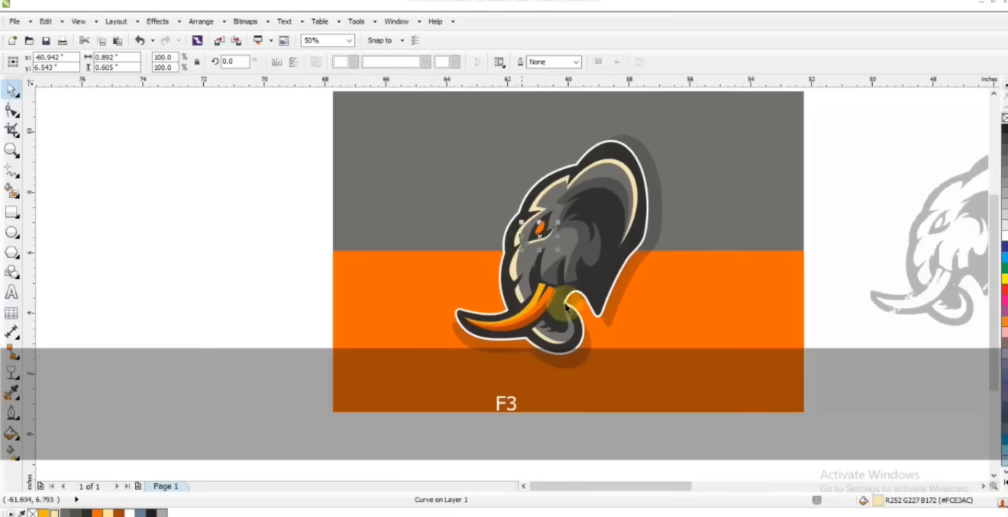
key("F3")
key("Escape")
left_click_drag(759, 336, 452, 122)
key("shift+F2")
key("Escape")
left_click(839, 166)
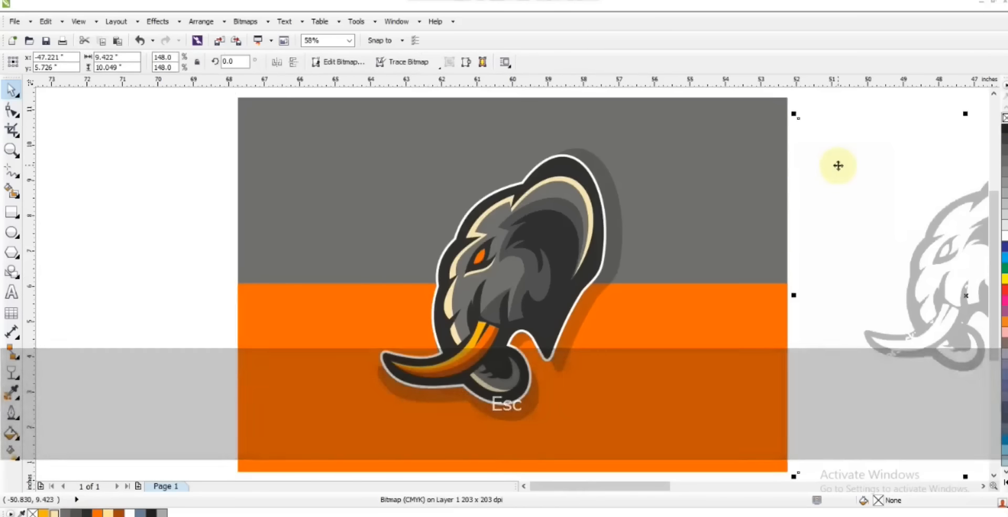